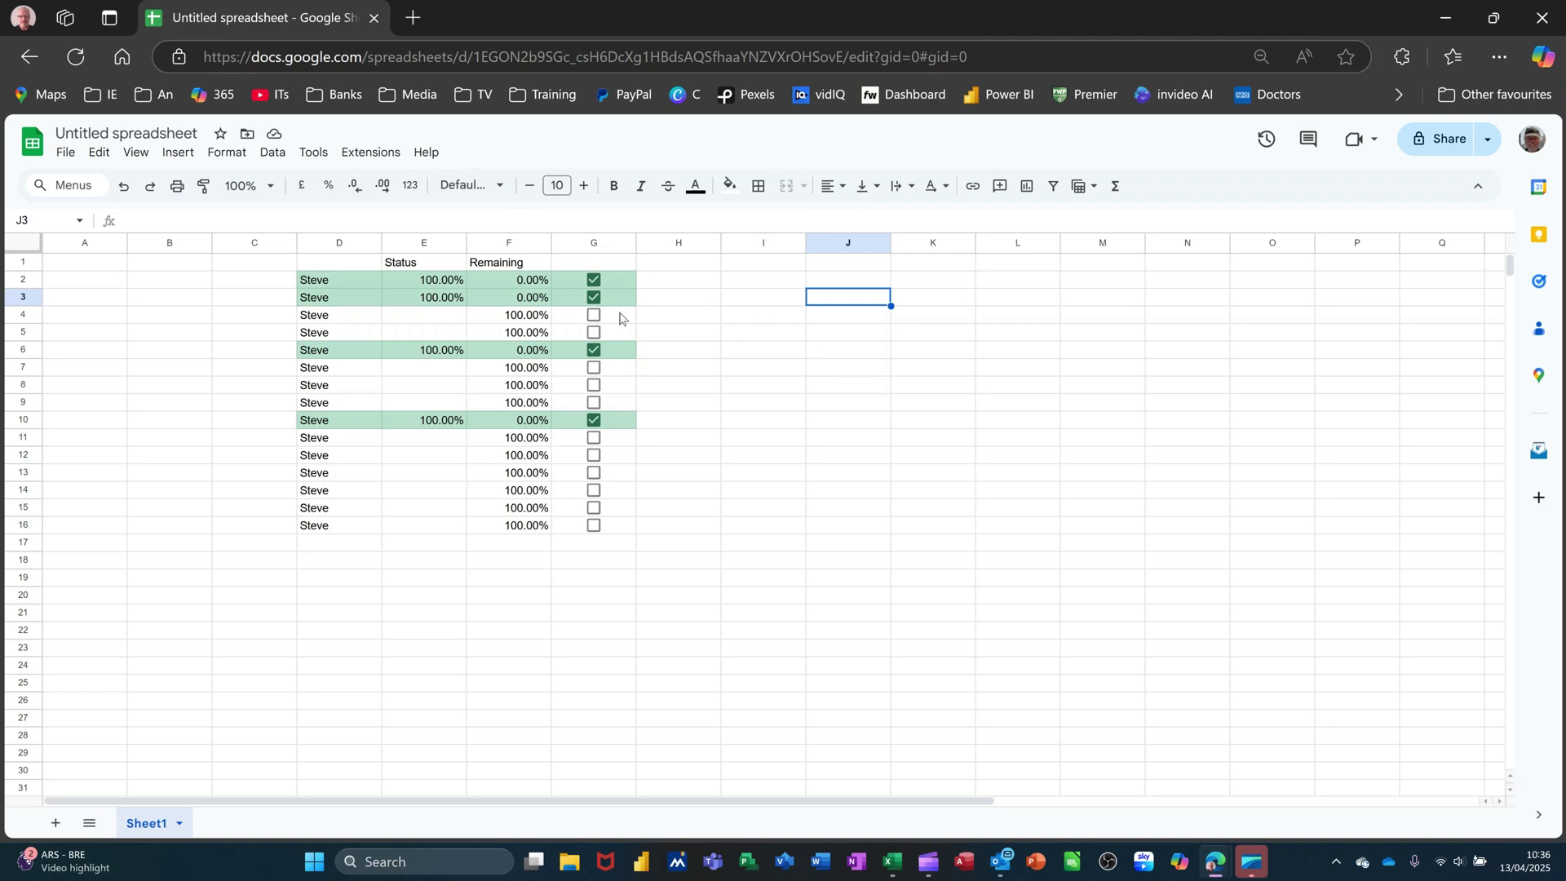
# Enter 100 as the Status in cell E13.
pyautogui.click(420, 477)
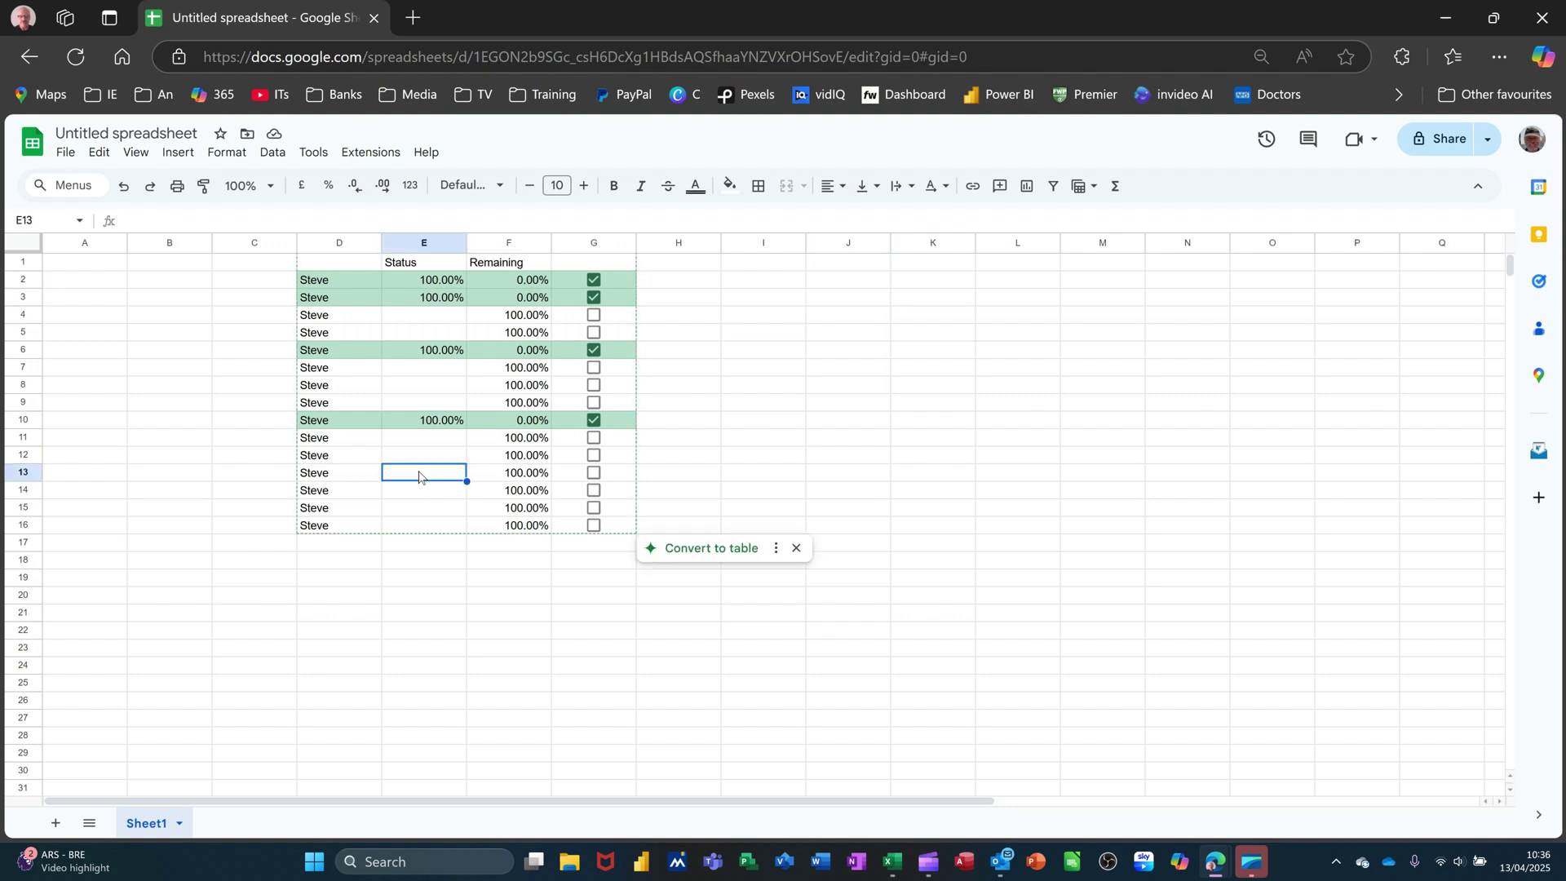
pyautogui.write('100')
pyautogui.press('Return')
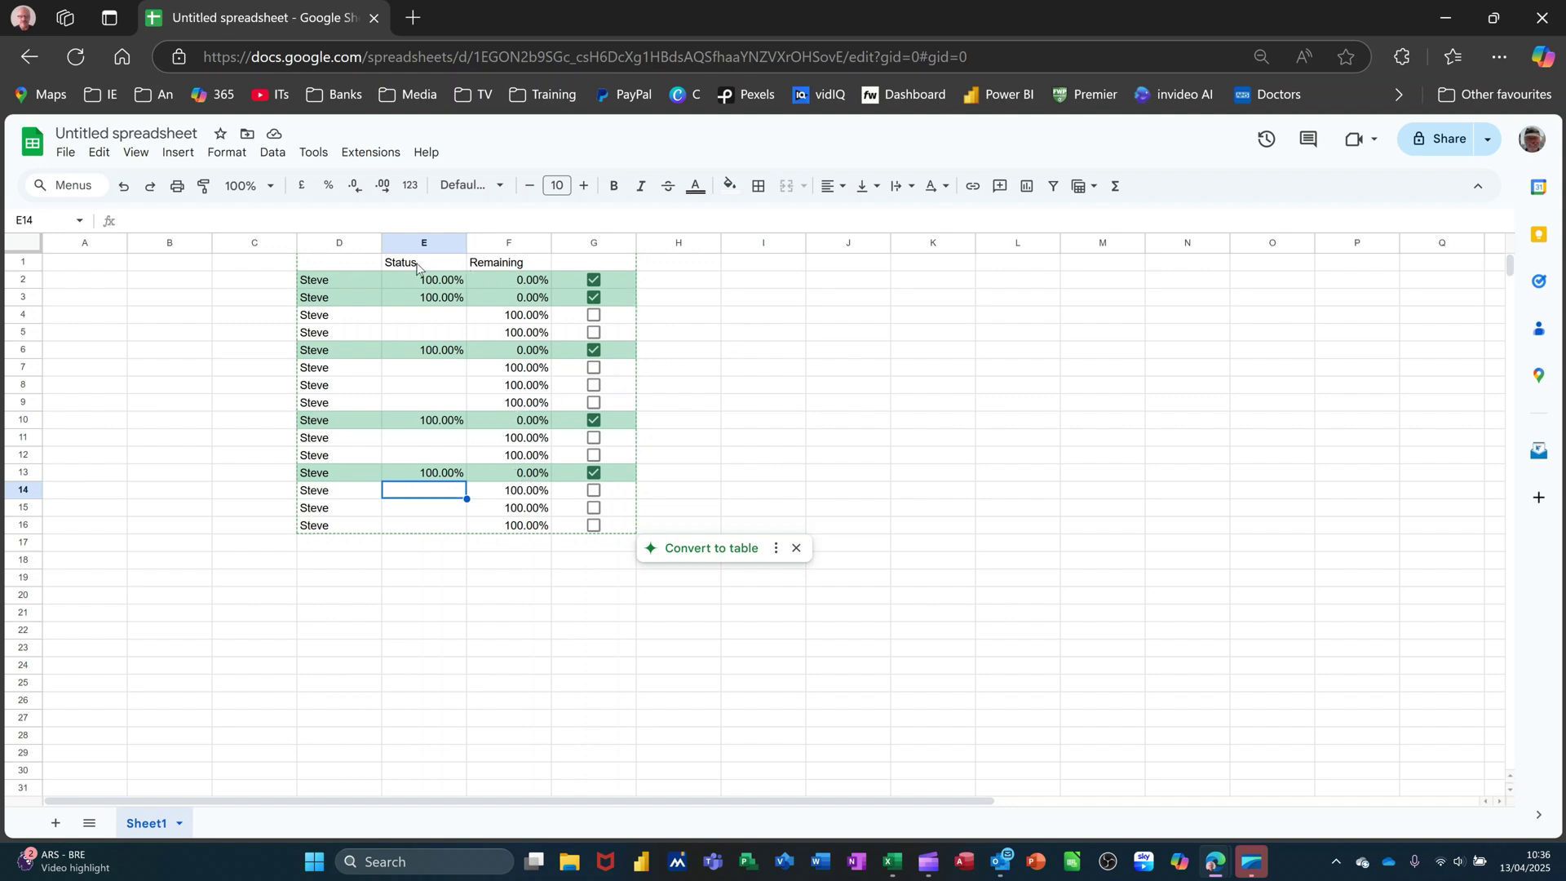
# Copy the Status and Remaining headers into I1:J1.
pyautogui.moveTo(476, 262); pyautogui.dragTo(445, 263)
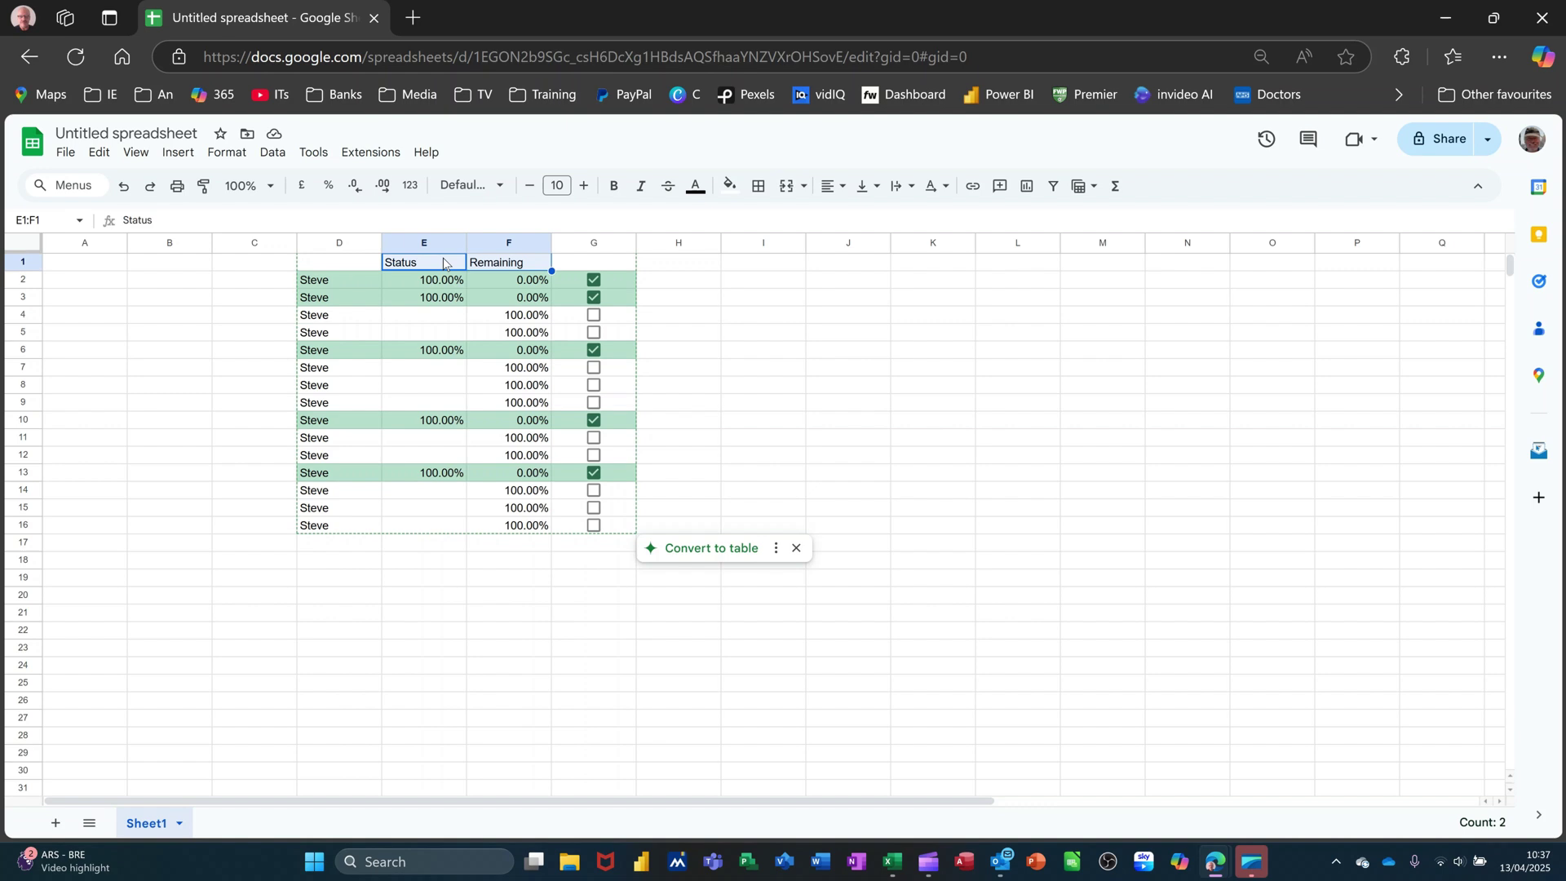
pyautogui.hotkey('ctrl', 'c')
pyautogui.click(754, 263)
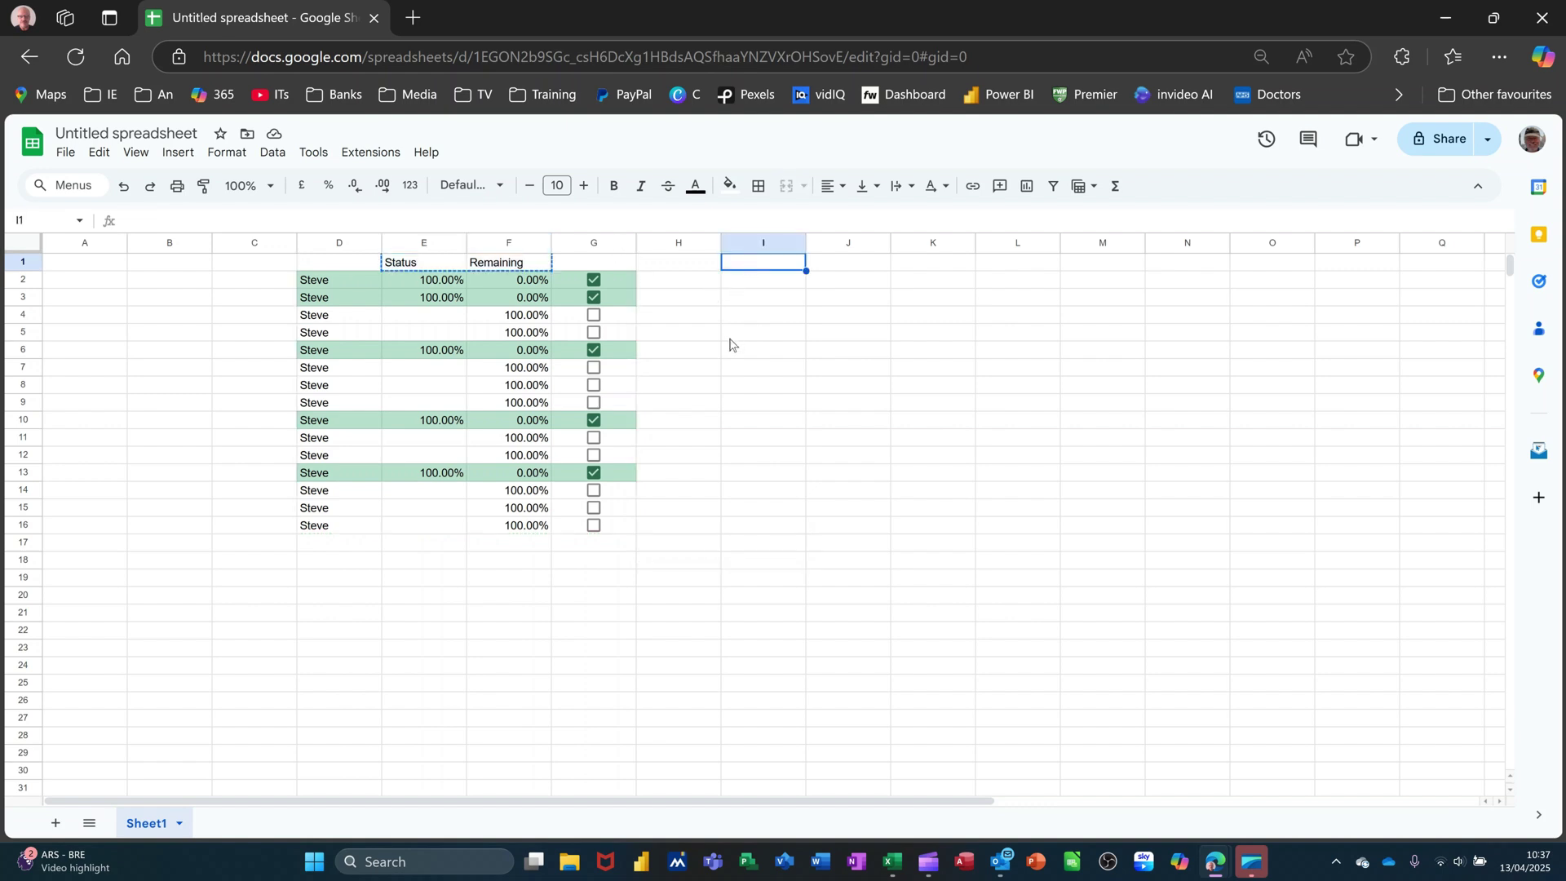
pyautogui.hotkey('ctrl', 'v')
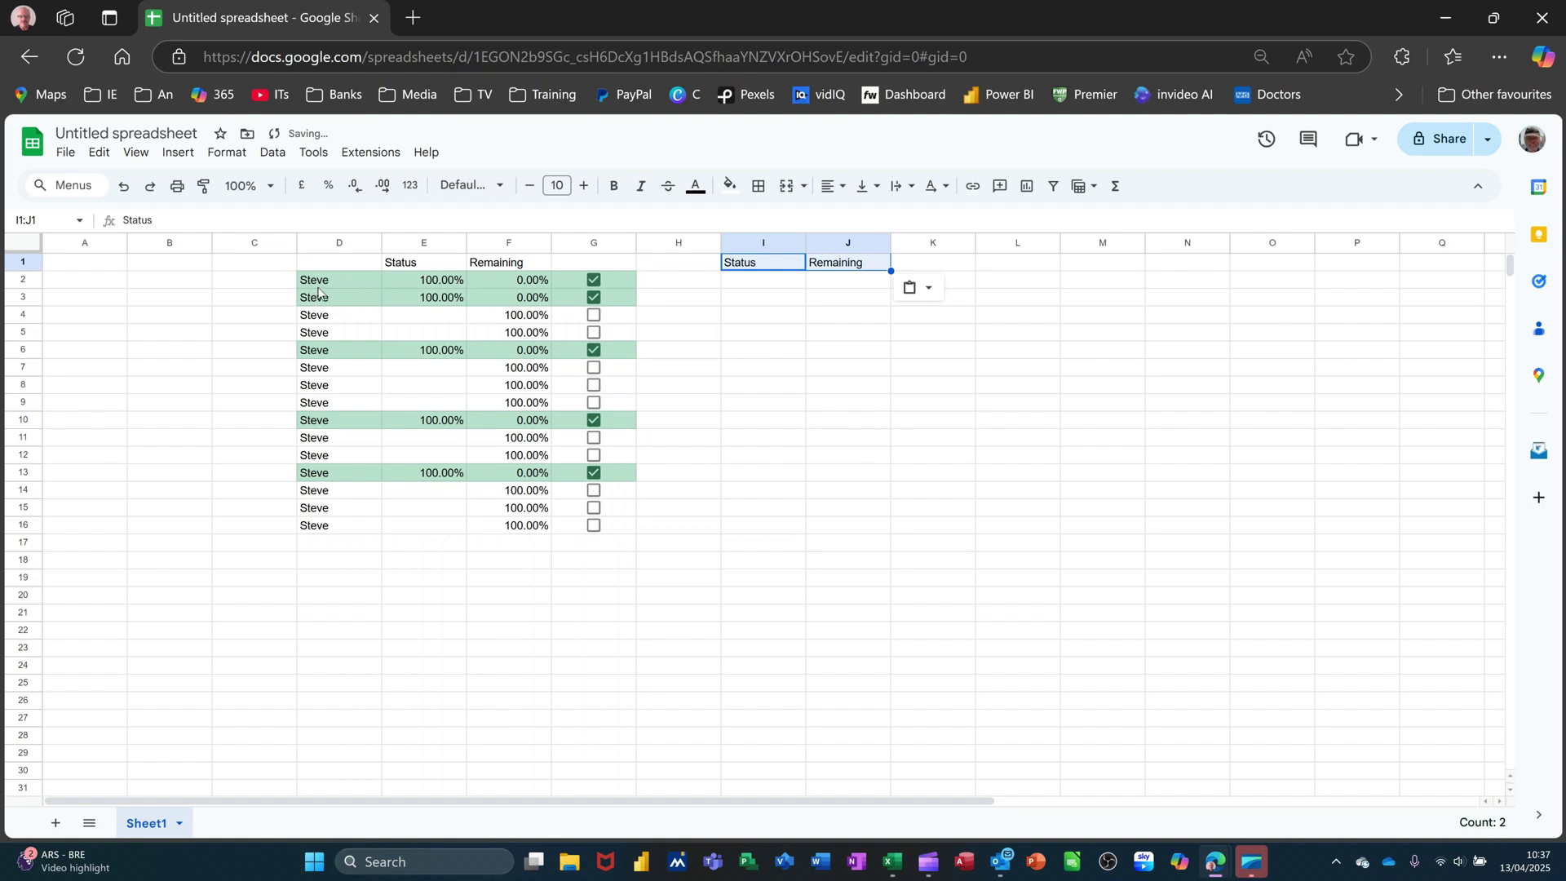
# List the names Steve, Ann, John, Carol, Wendy and Dabe down H2:H7.
pyautogui.click(680, 286)
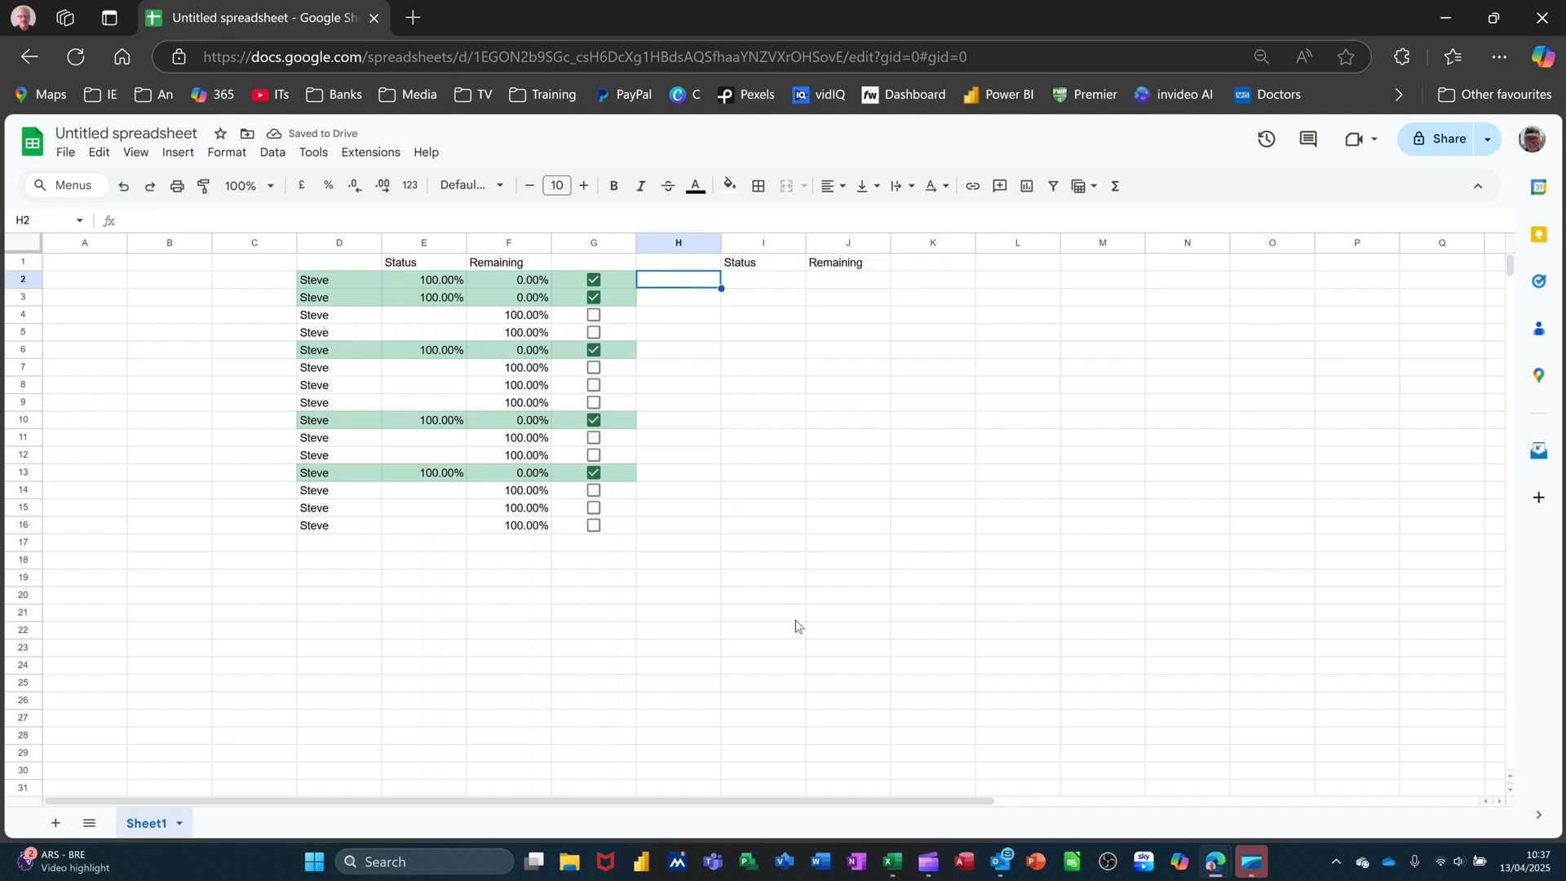
pyautogui.write('Steve')
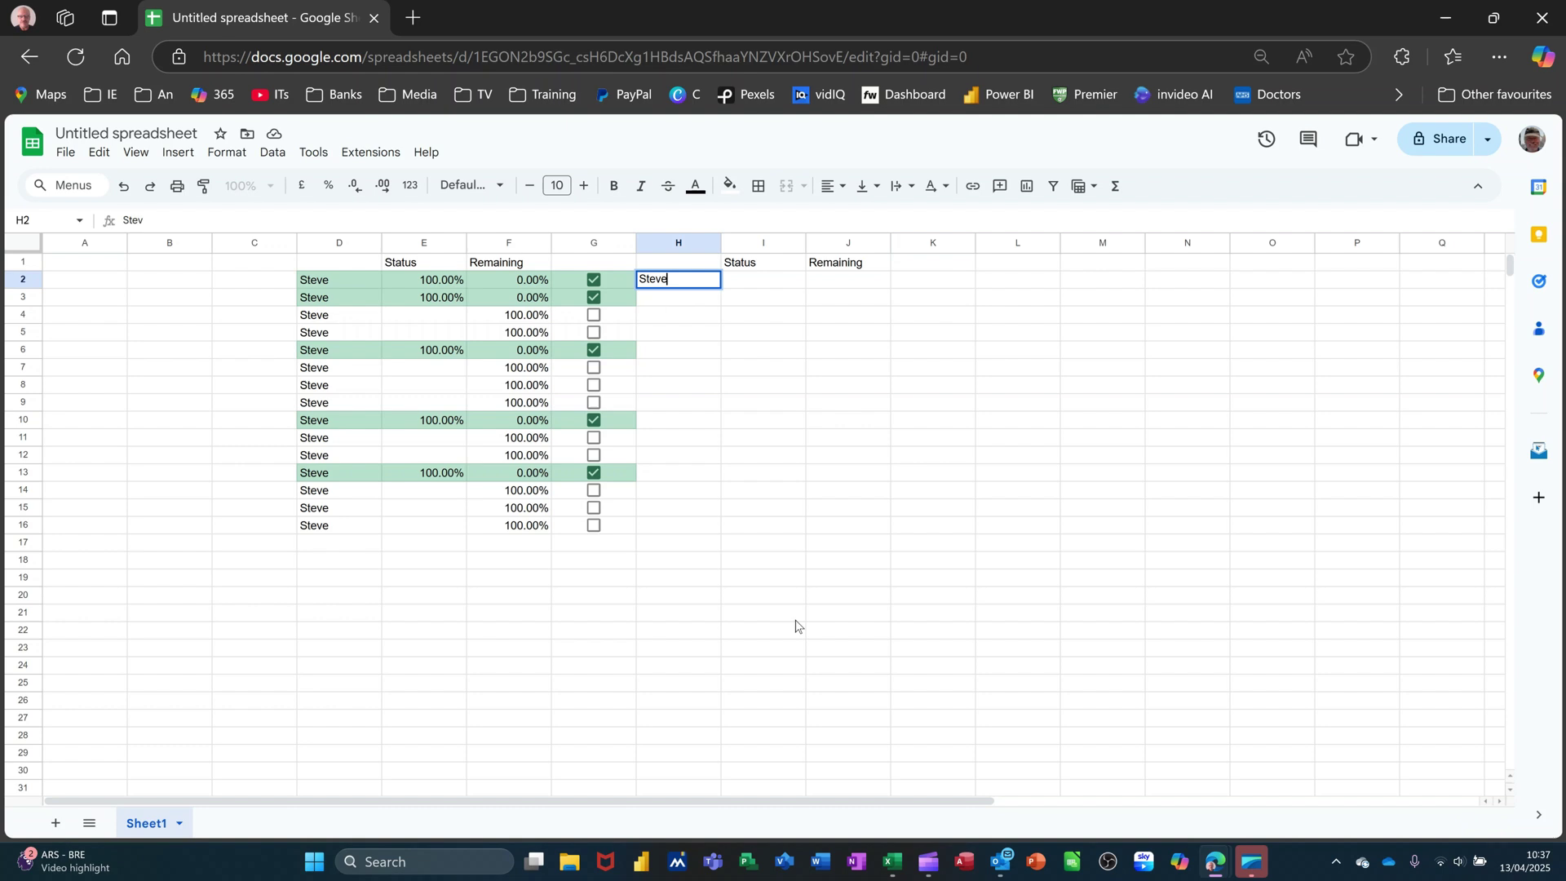
pyautogui.press('Return')
pyautogui.write('Ann')
pyautogui.press('Return')
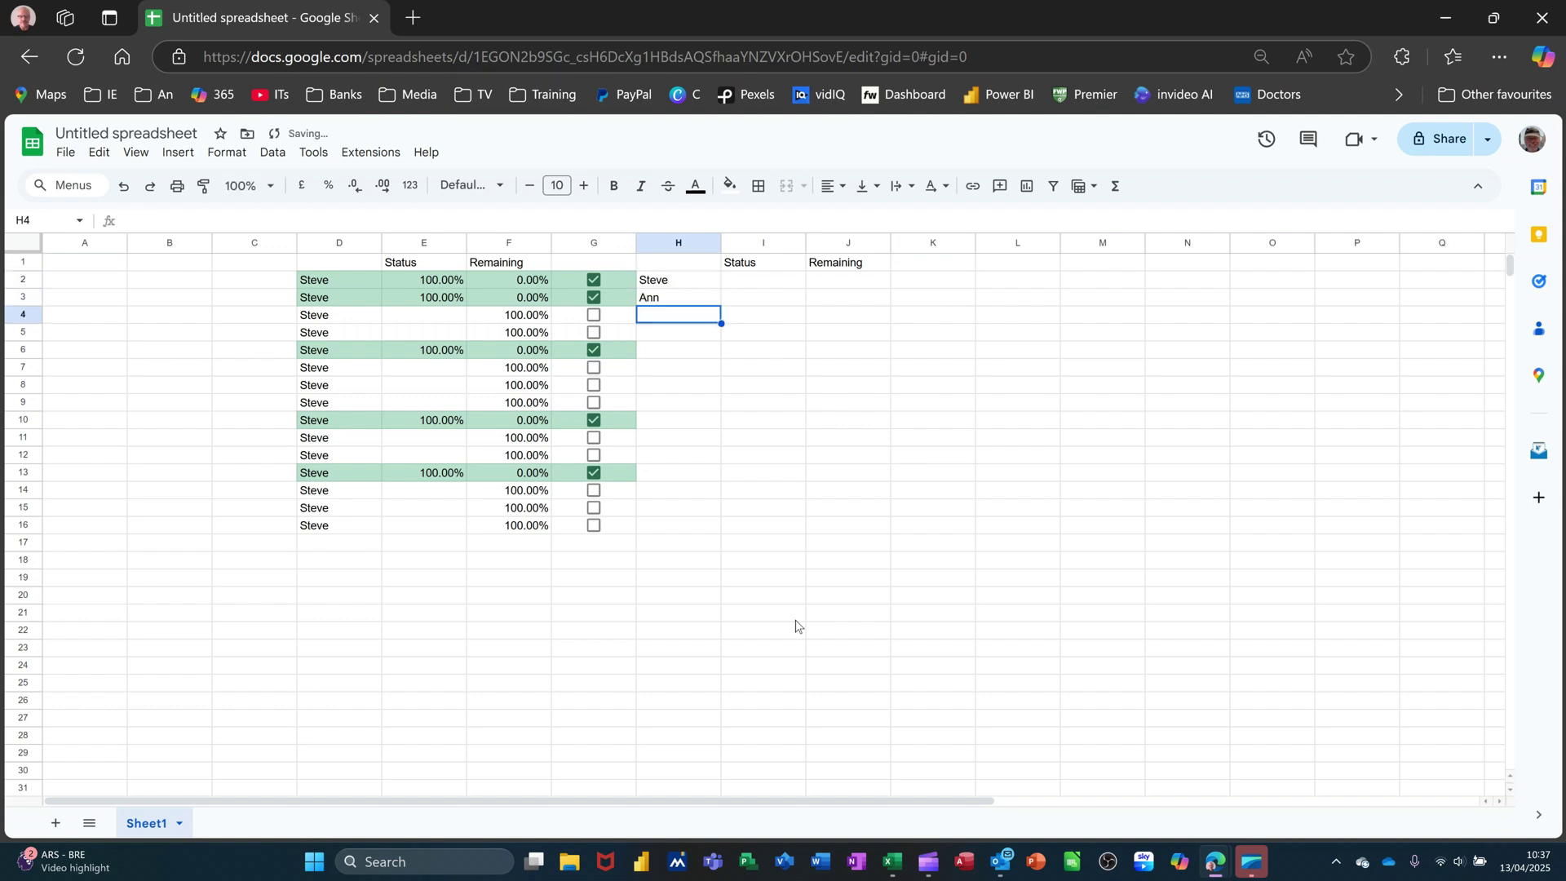
pyautogui.write('Joh')
pyautogui.write('n')
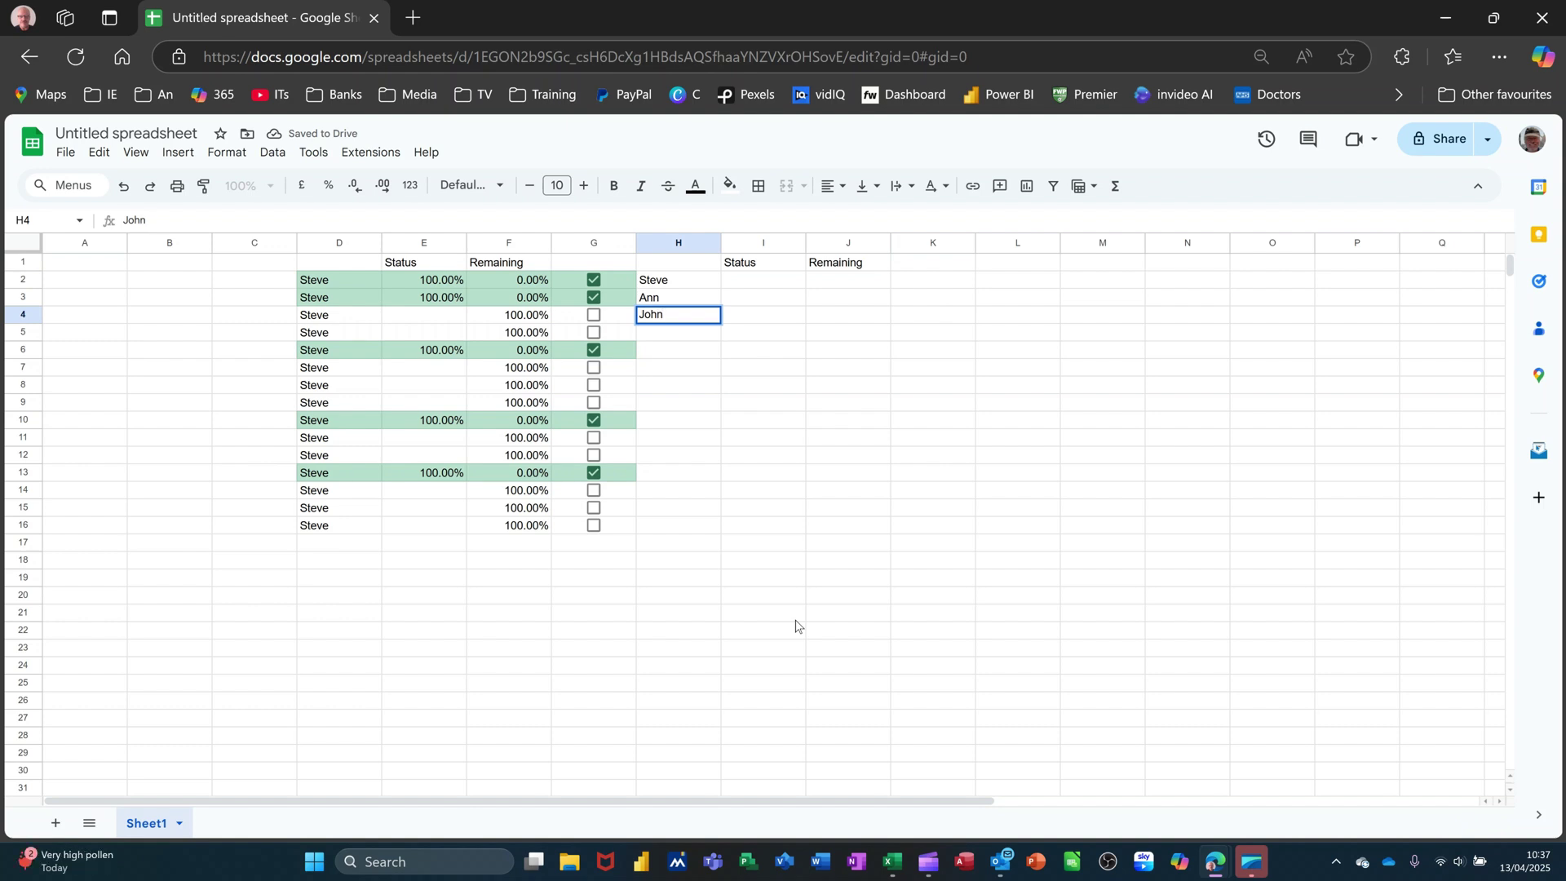
pyautogui.press('Return')
pyautogui.write('CXarol')
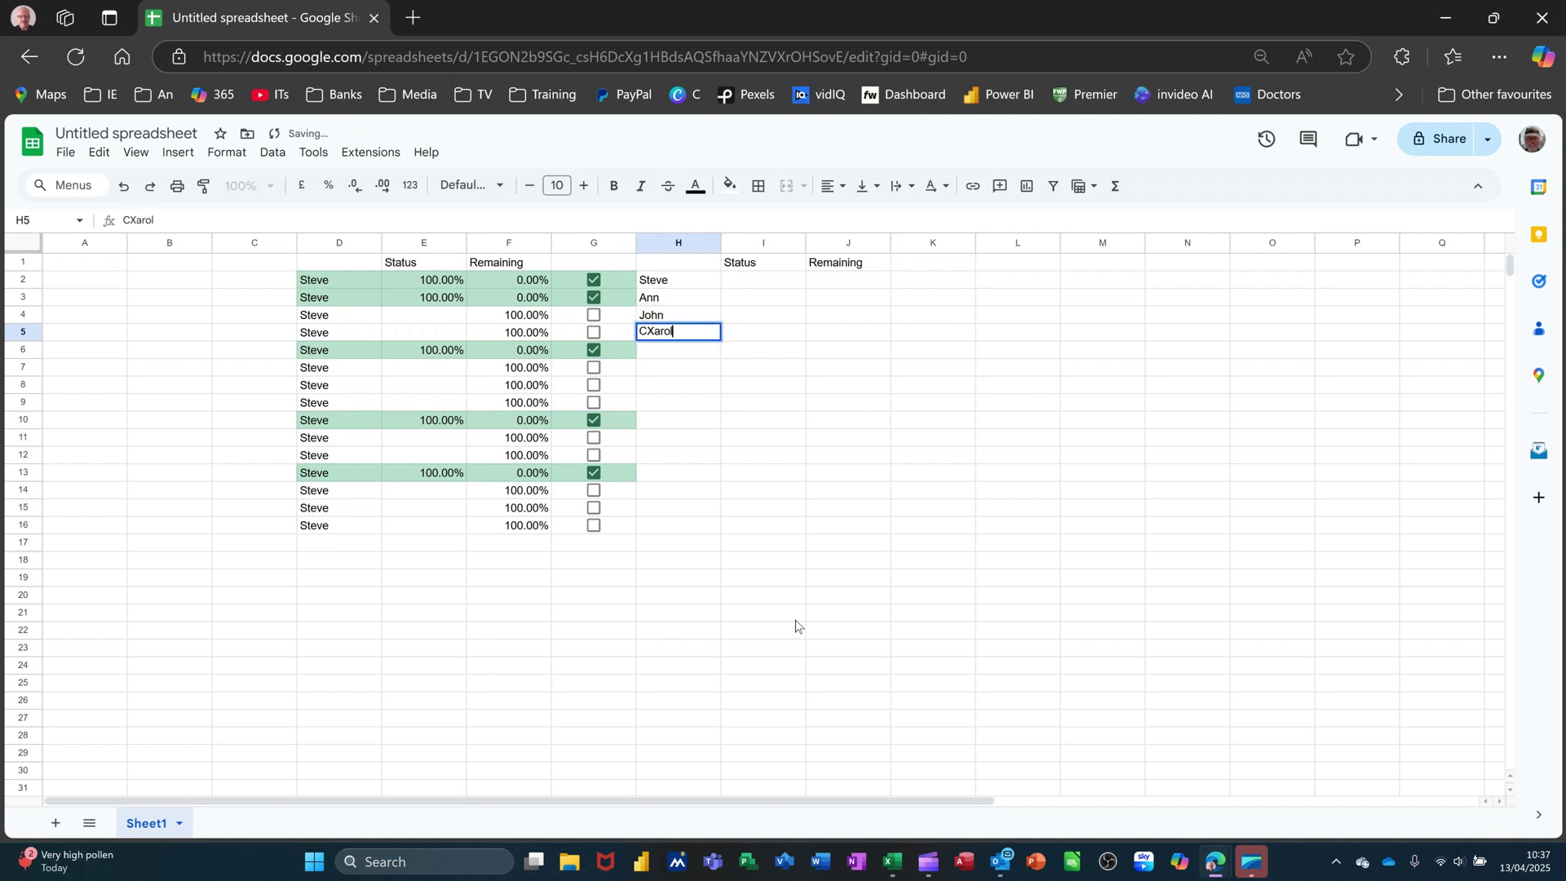
pyautogui.press('BackSpace')
pyautogui.press('BackSpace')
pyautogui.press('BackSpace')
pyautogui.write('ro')
pyautogui.press('Return')
pyautogui.write('Wend')
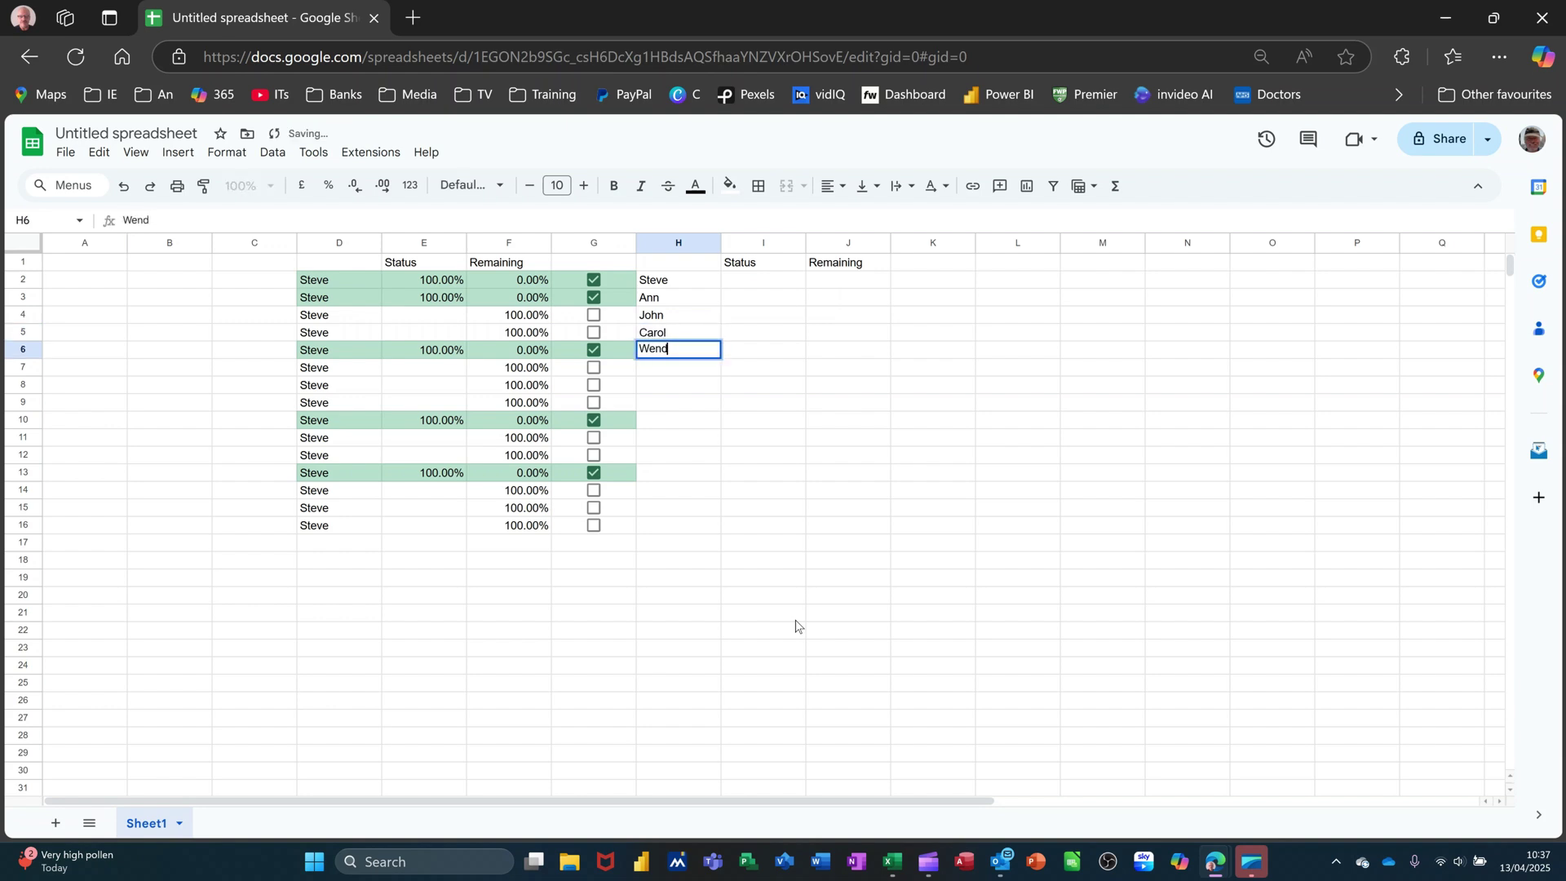
pyautogui.write('y')
pyautogui.press('Return')
pyautogui.write('Dabe')
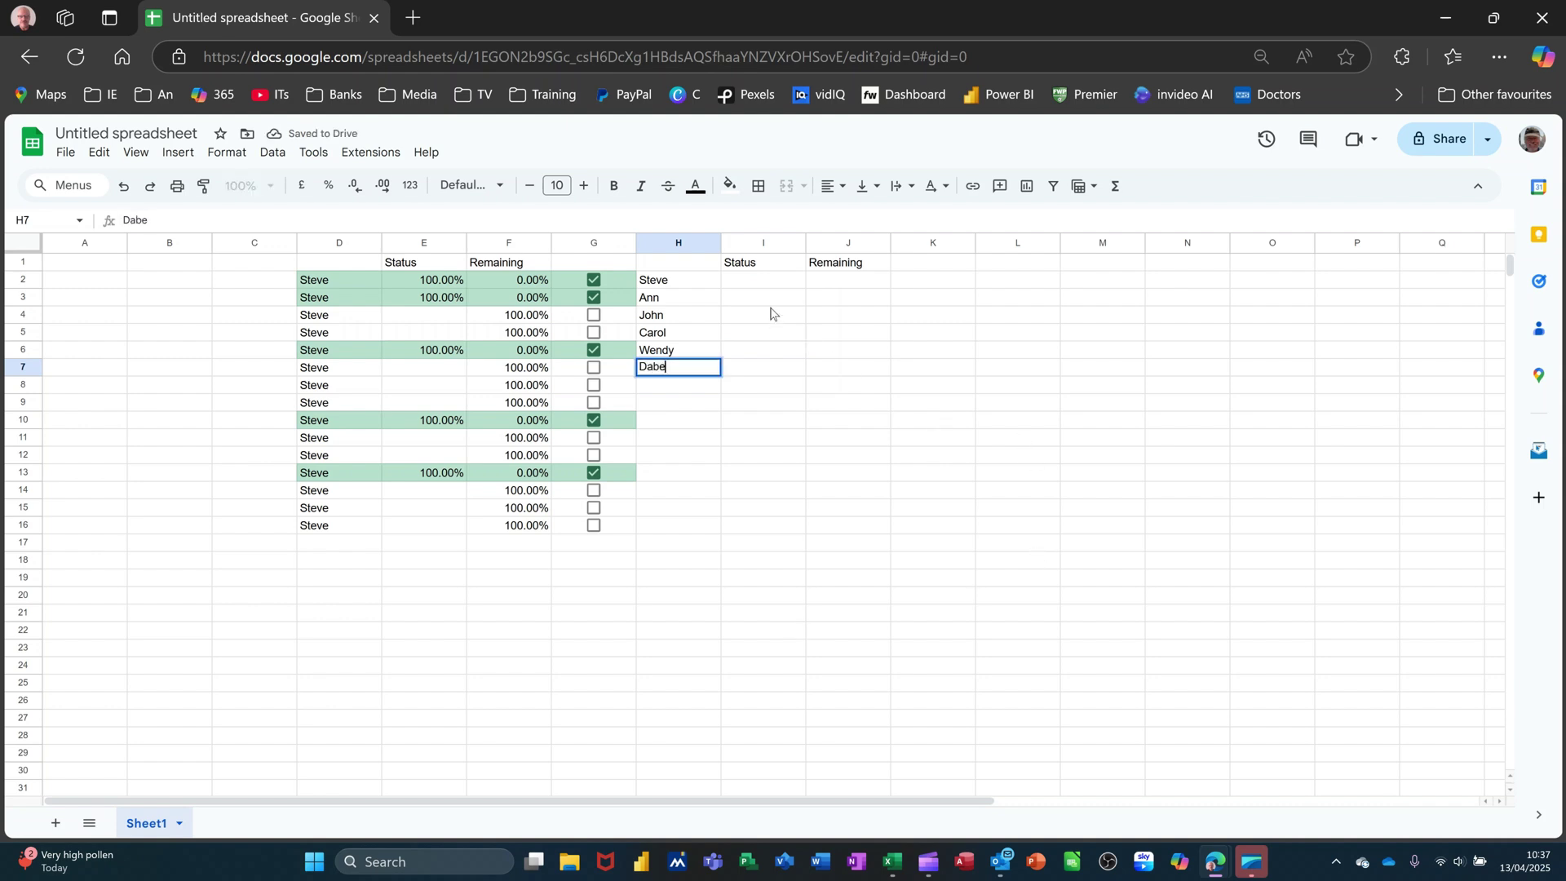
pyautogui.click(765, 282)
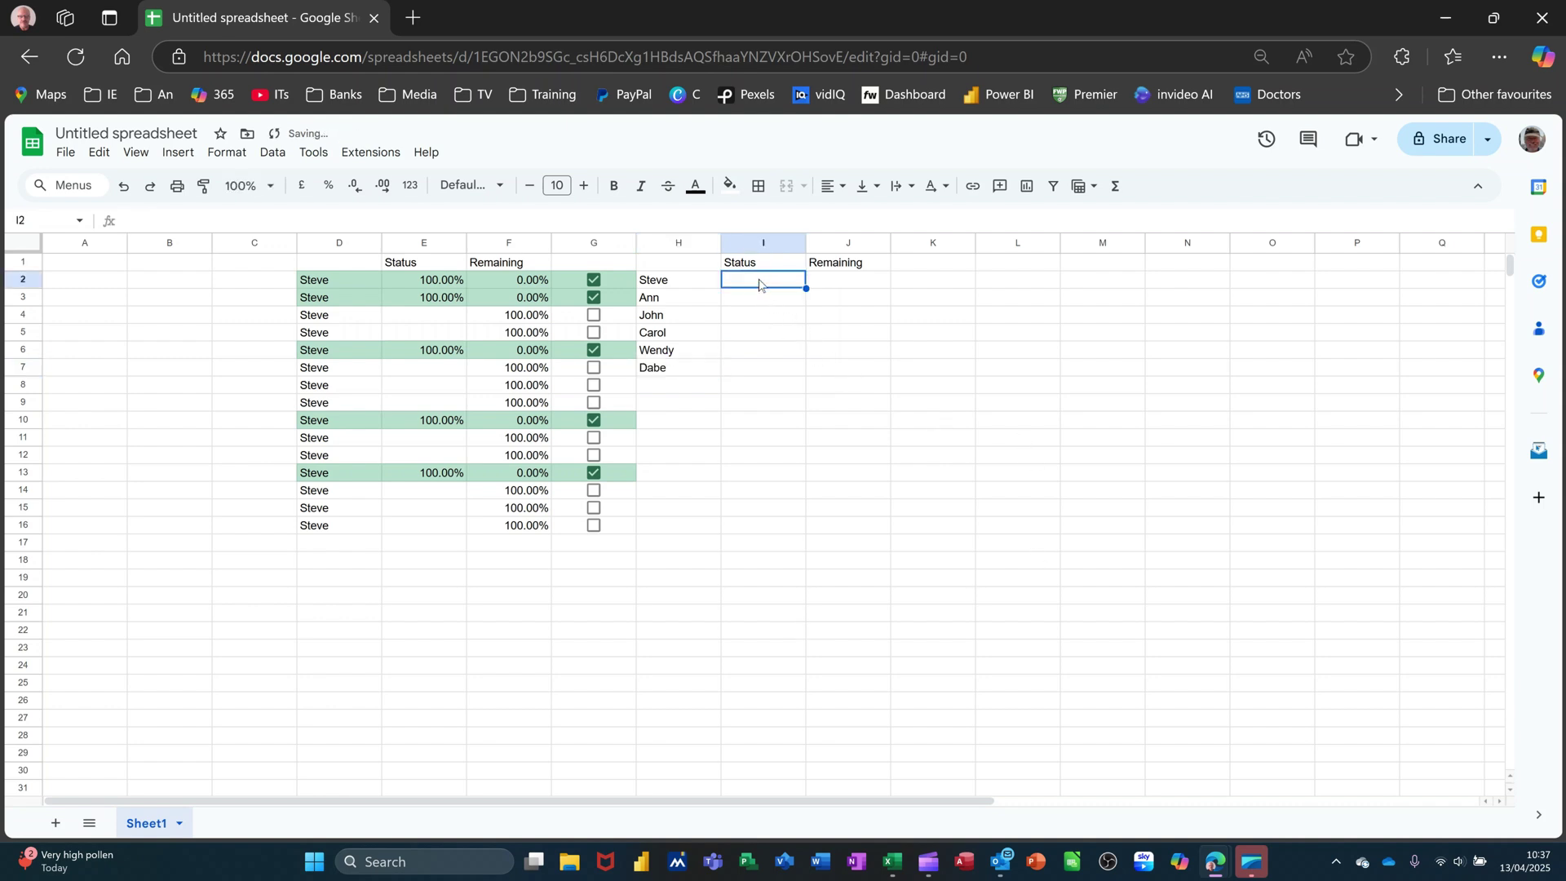
# Format I2:J7 as percentages and enter 100% as Steve's Status.
pyautogui.moveTo(763, 285); pyautogui.dragTo(843, 367)
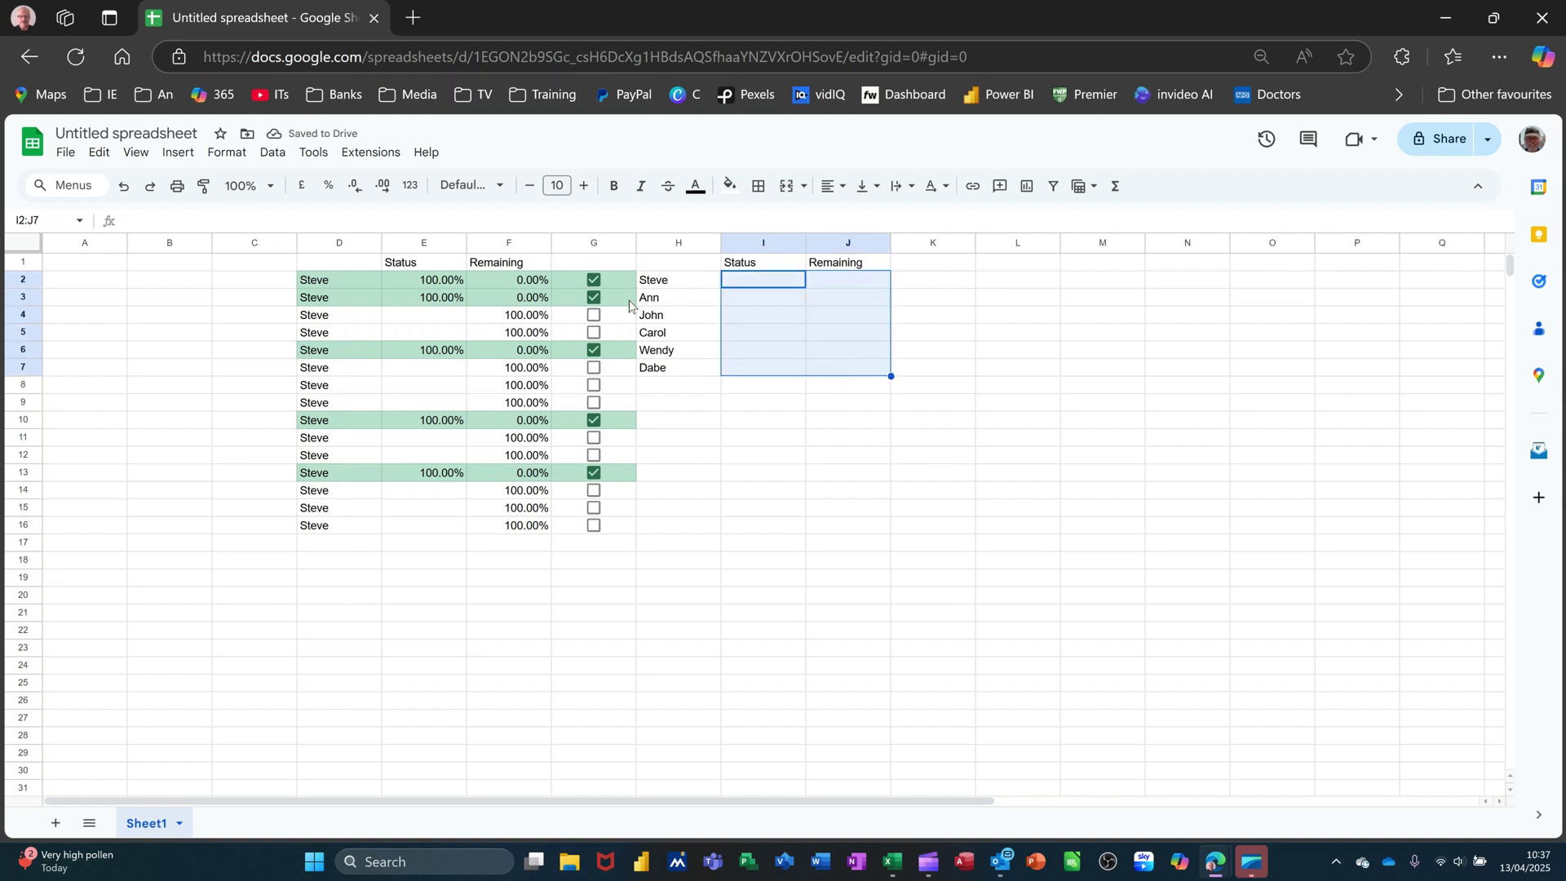
pyautogui.click(330, 187)
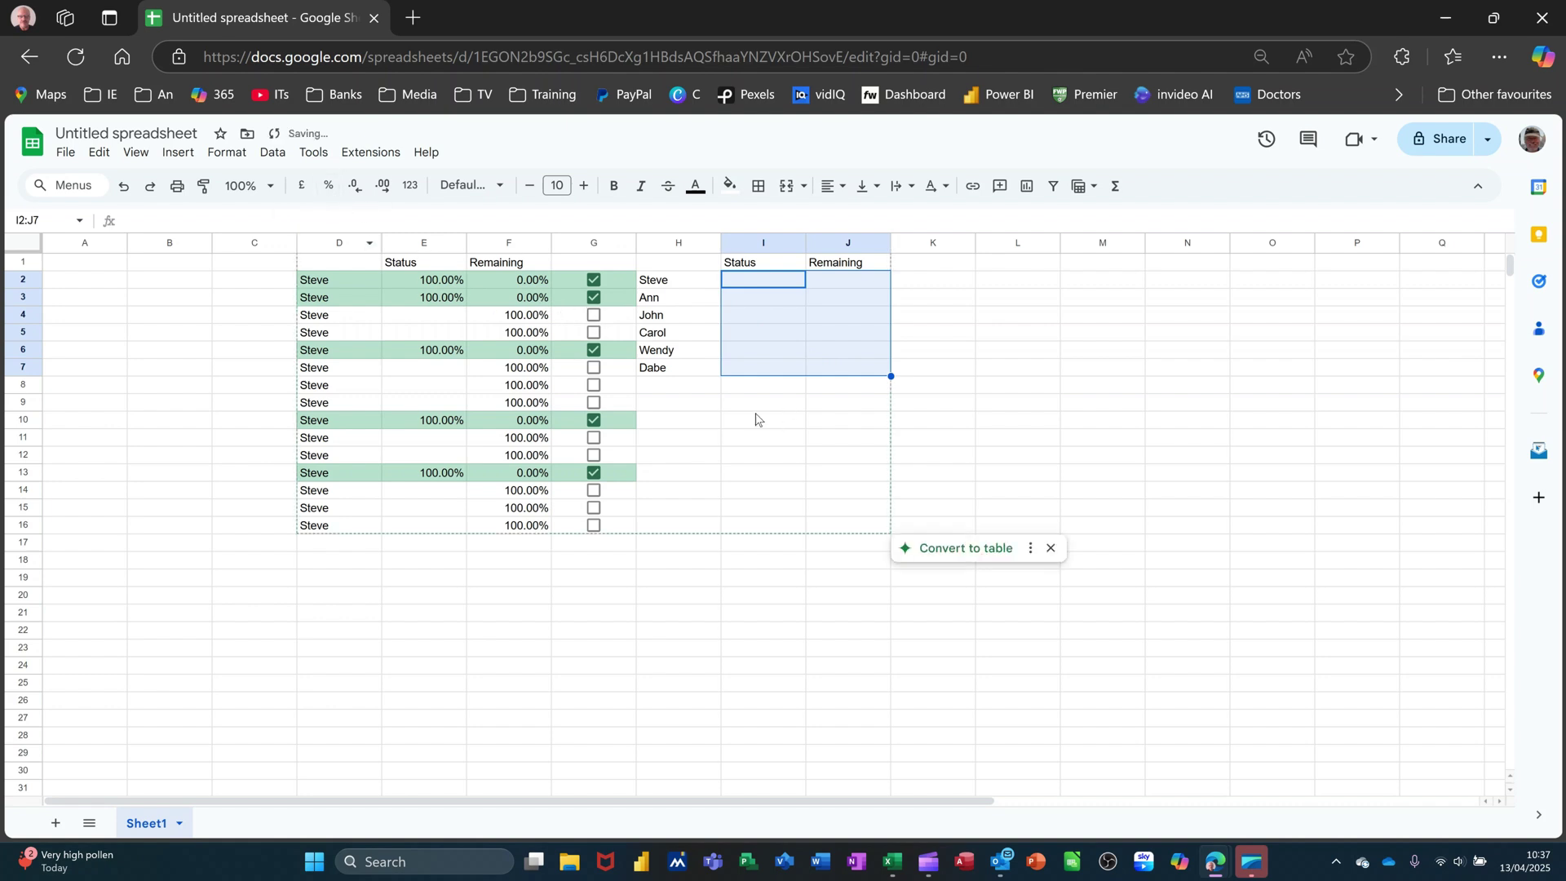
pyautogui.click(754, 281)
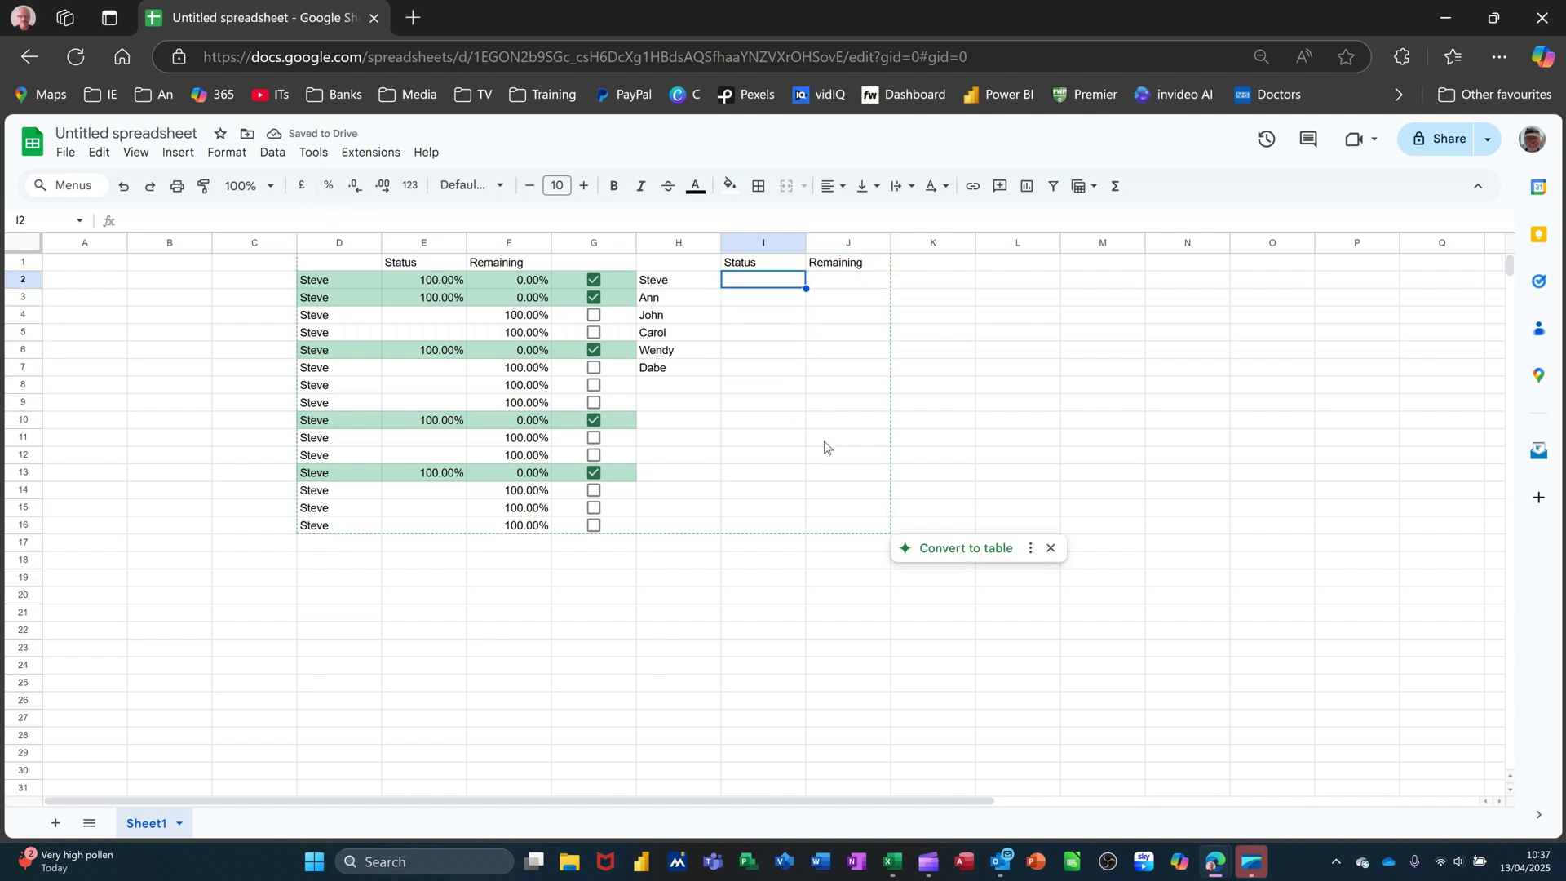
pyautogui.write('100')
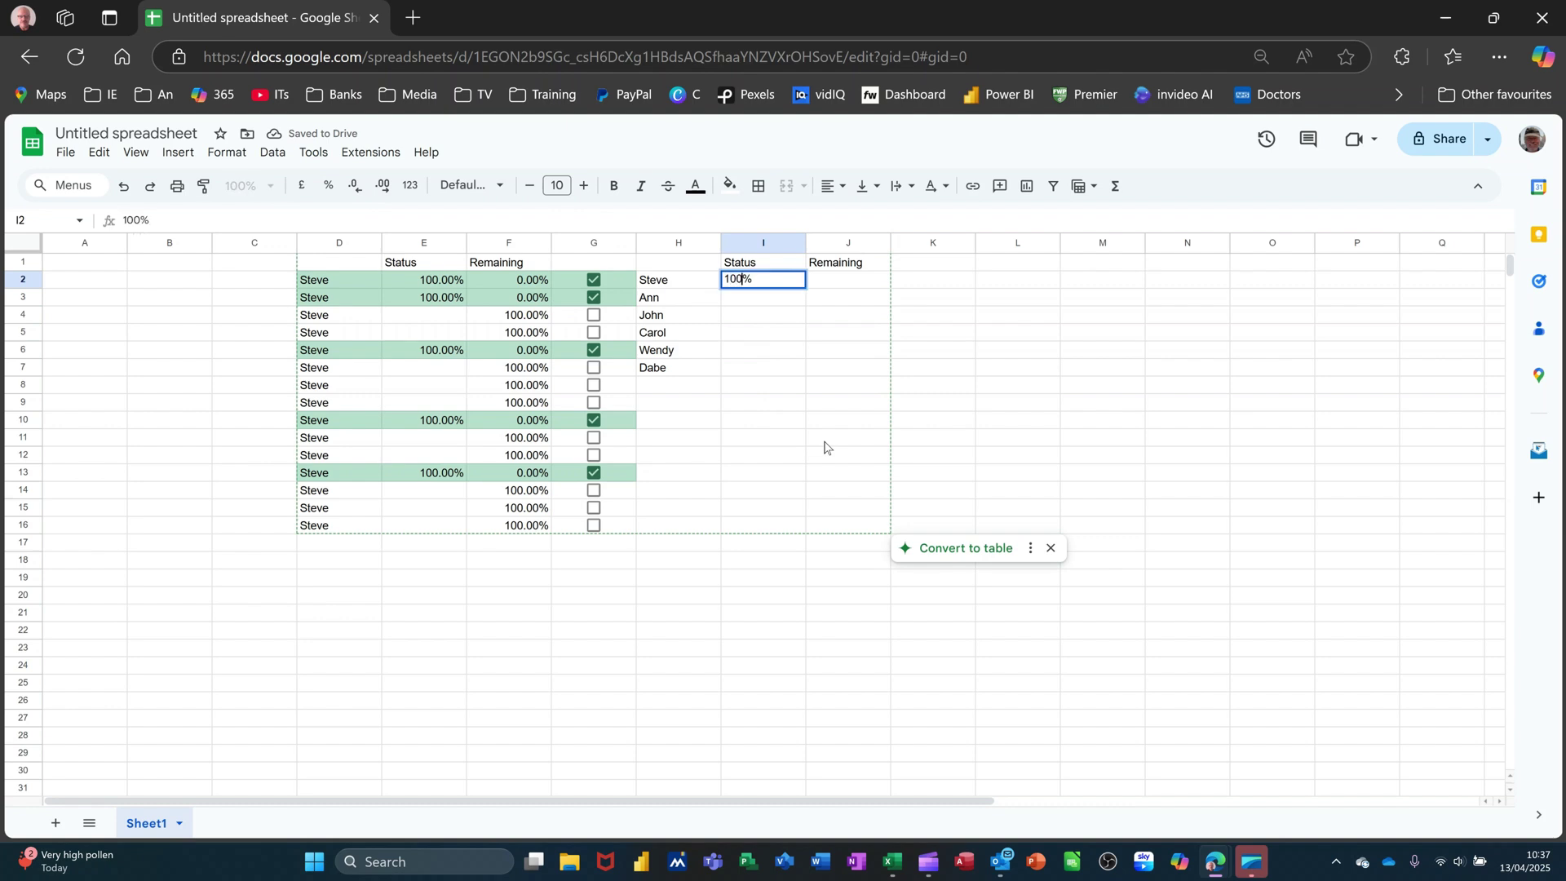
pyautogui.press('Return')
# Fill the remaining Status values 55%, 44%, 33%, 6% and 55% into I3:I7.
pyautogui.write('55')
pyautogui.press('Return')
pyautogui.write('44')
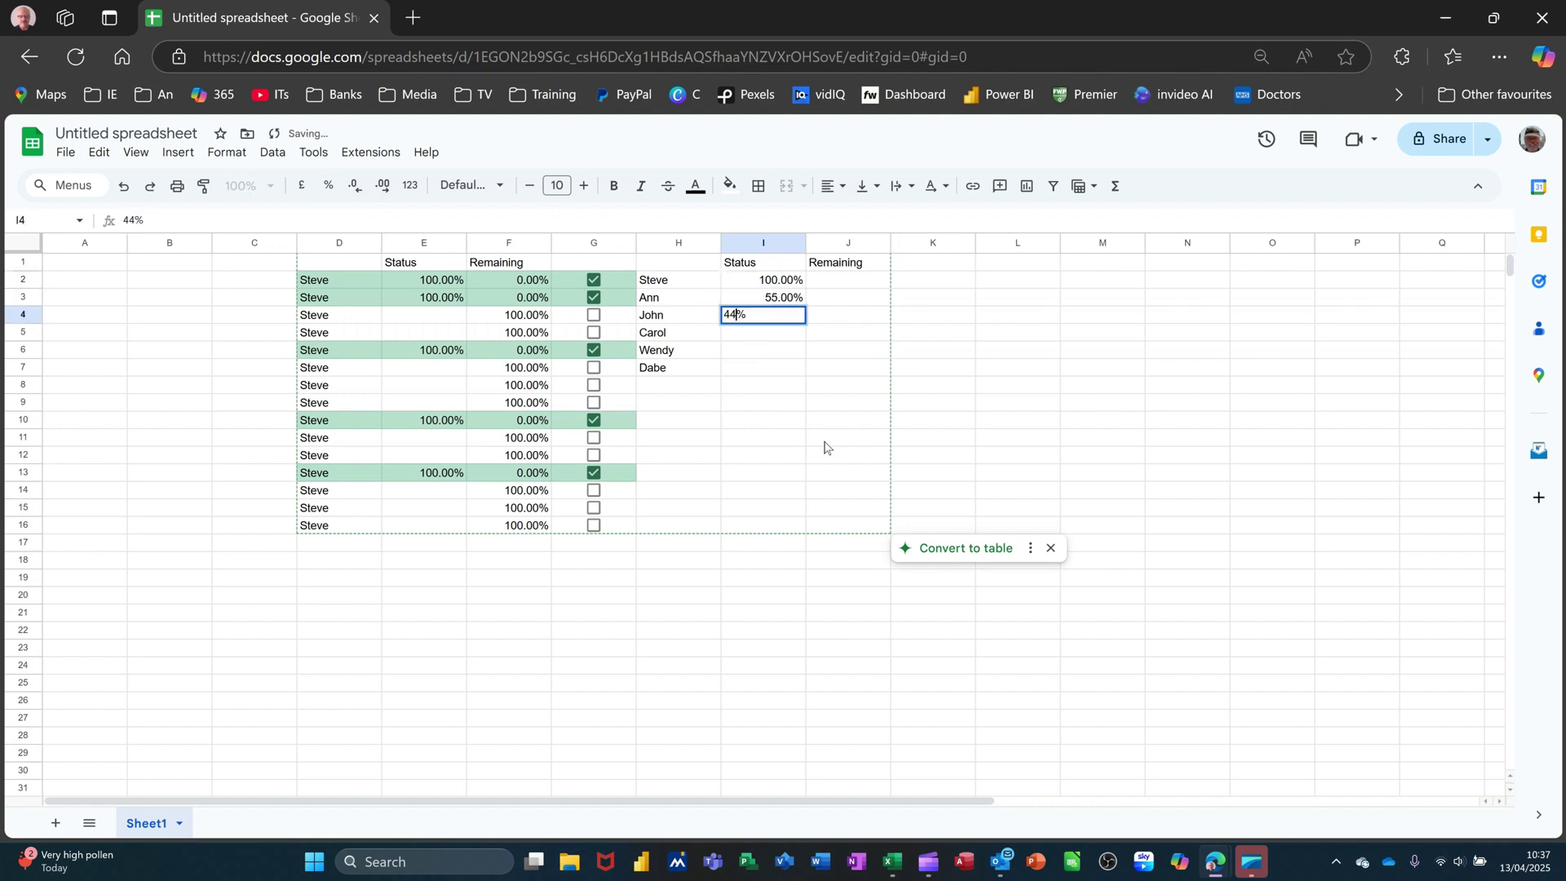
pyautogui.press('Return')
pyautogui.write('33')
pyautogui.press('Return')
pyautogui.write('6')
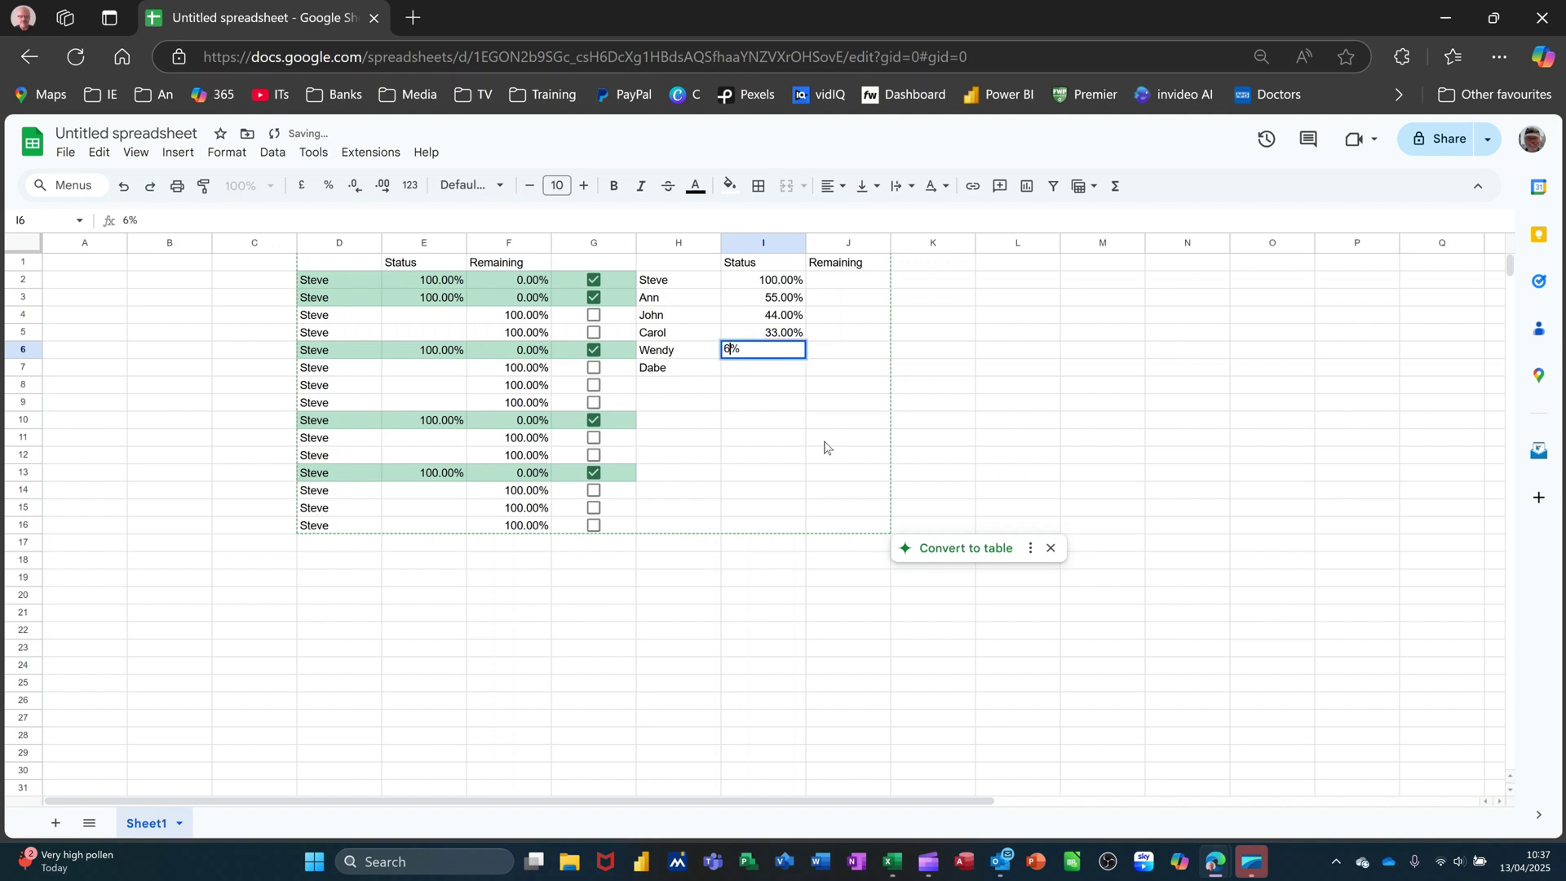
pyautogui.press('Return')
pyautogui.write('5')
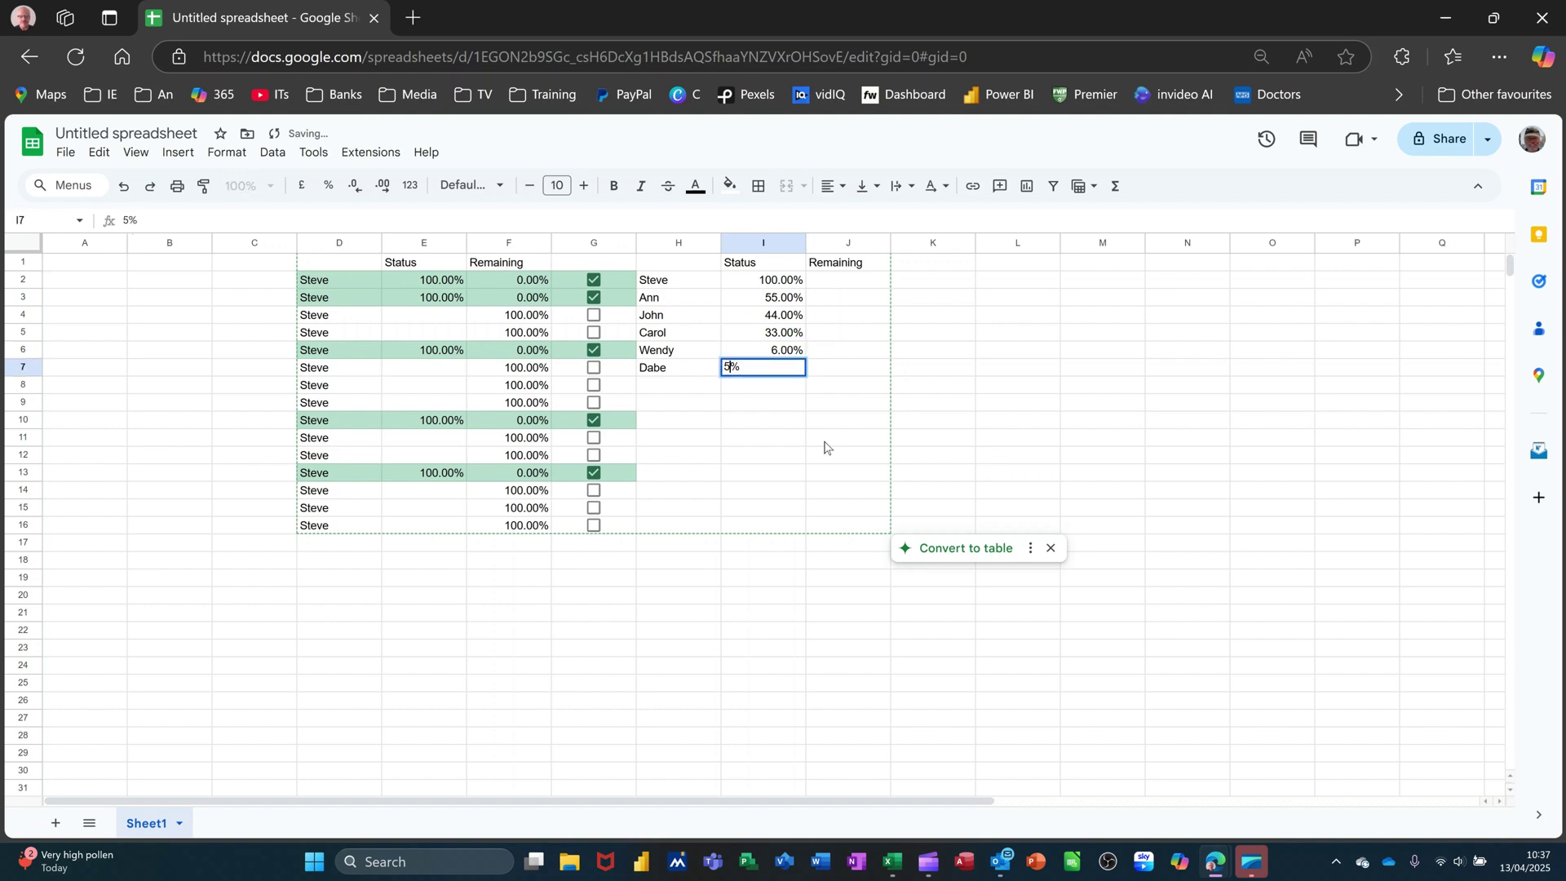
pyautogui.write('5')
pyautogui.press('Return')
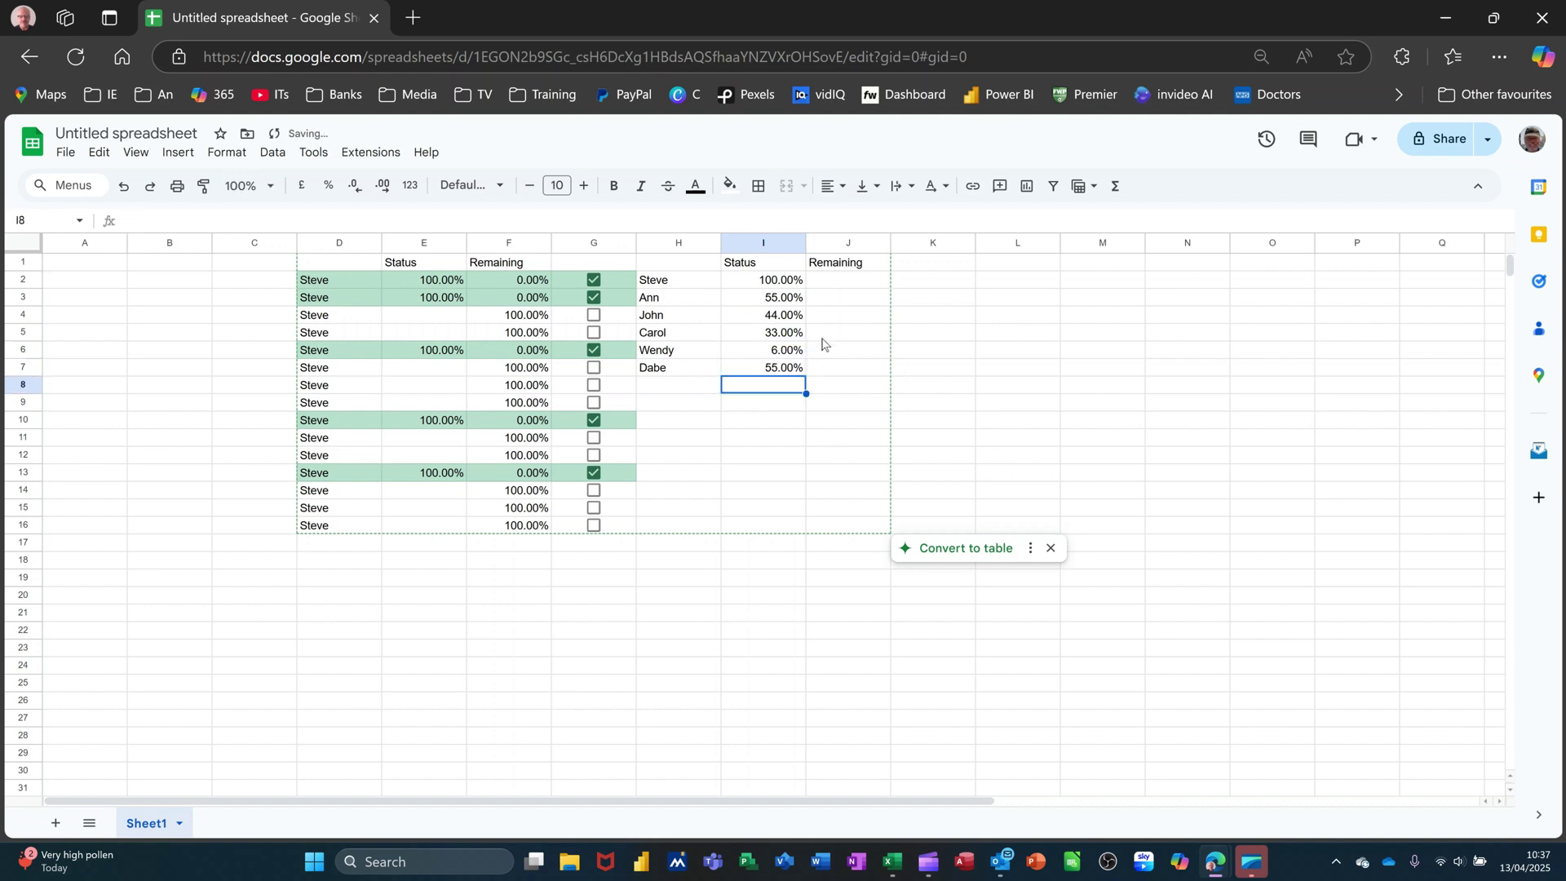
# Enter the formula =1-I2 in J2 and dismiss the auto-fill suggestion.
pyautogui.click(838, 283)
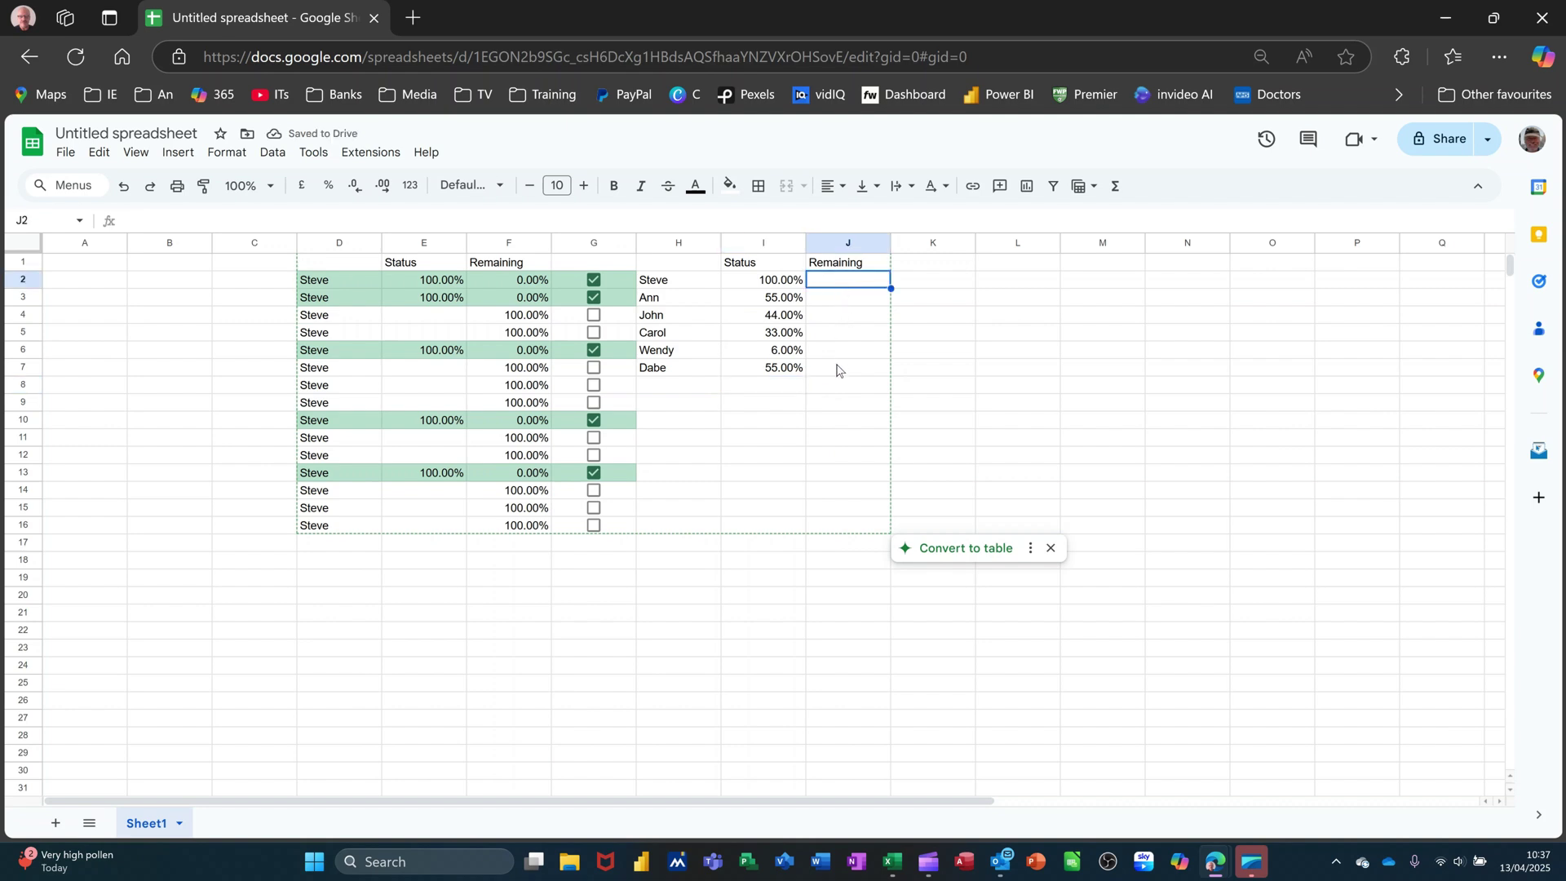
pyautogui.write('=1')
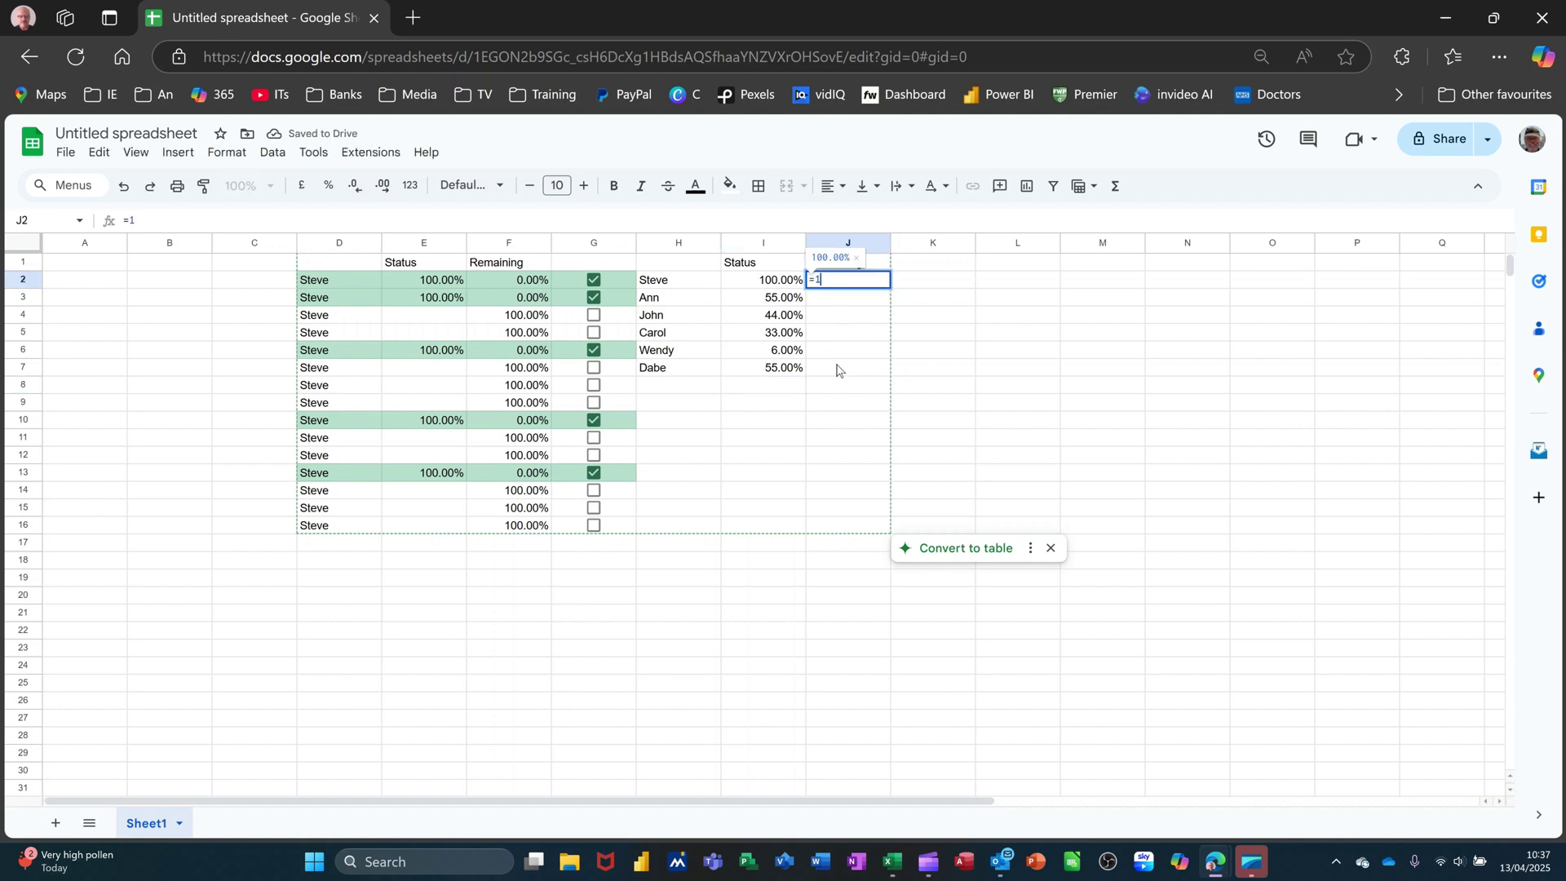
pyautogui.write('-')
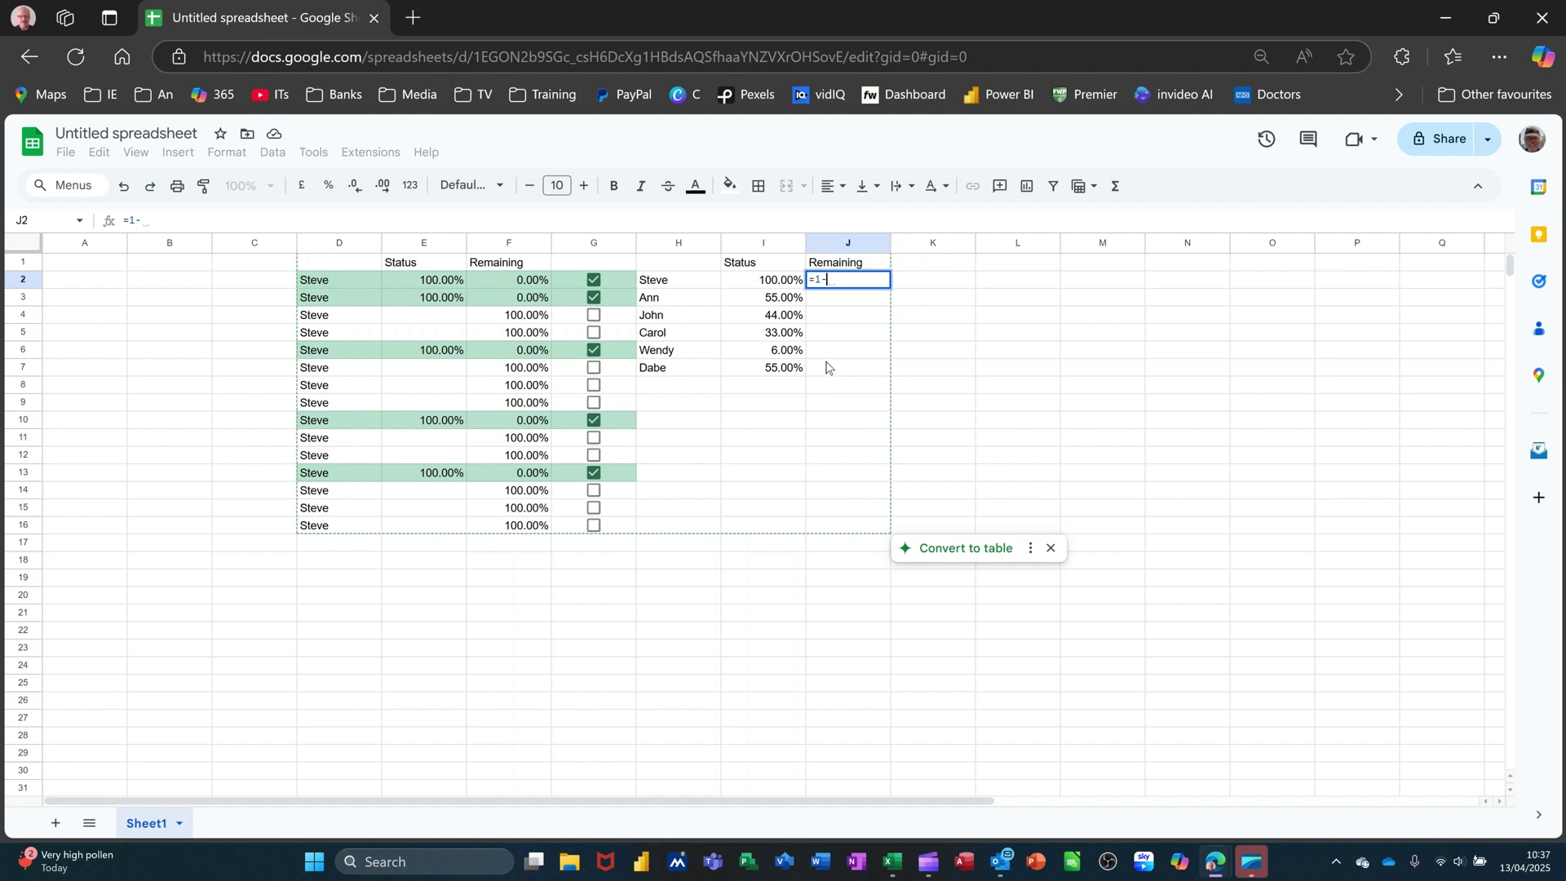
pyautogui.click(766, 284)
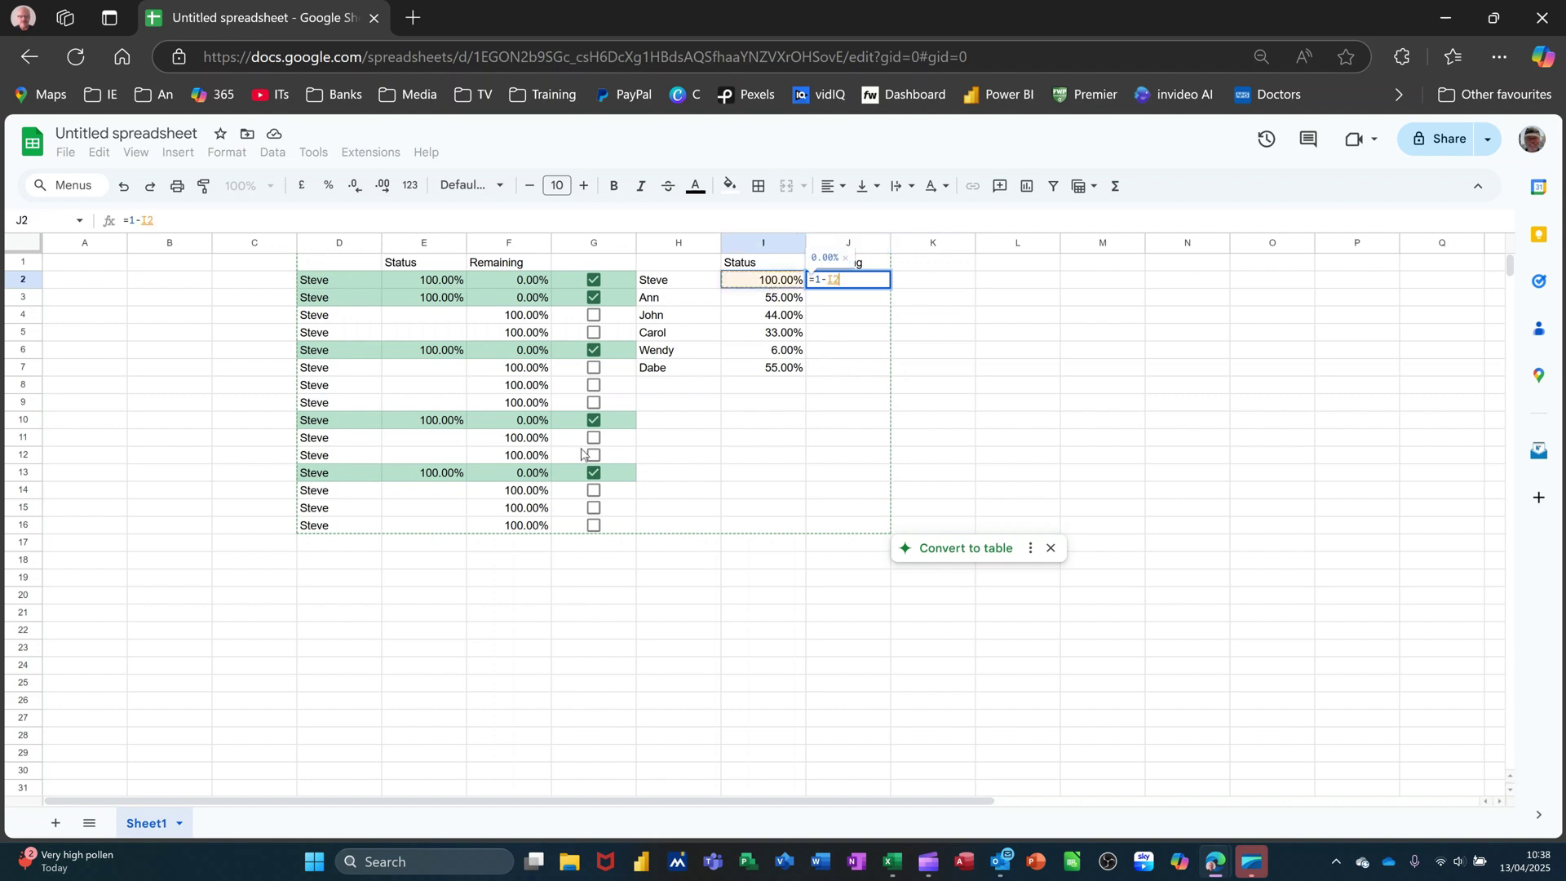
pyautogui.press('Return')
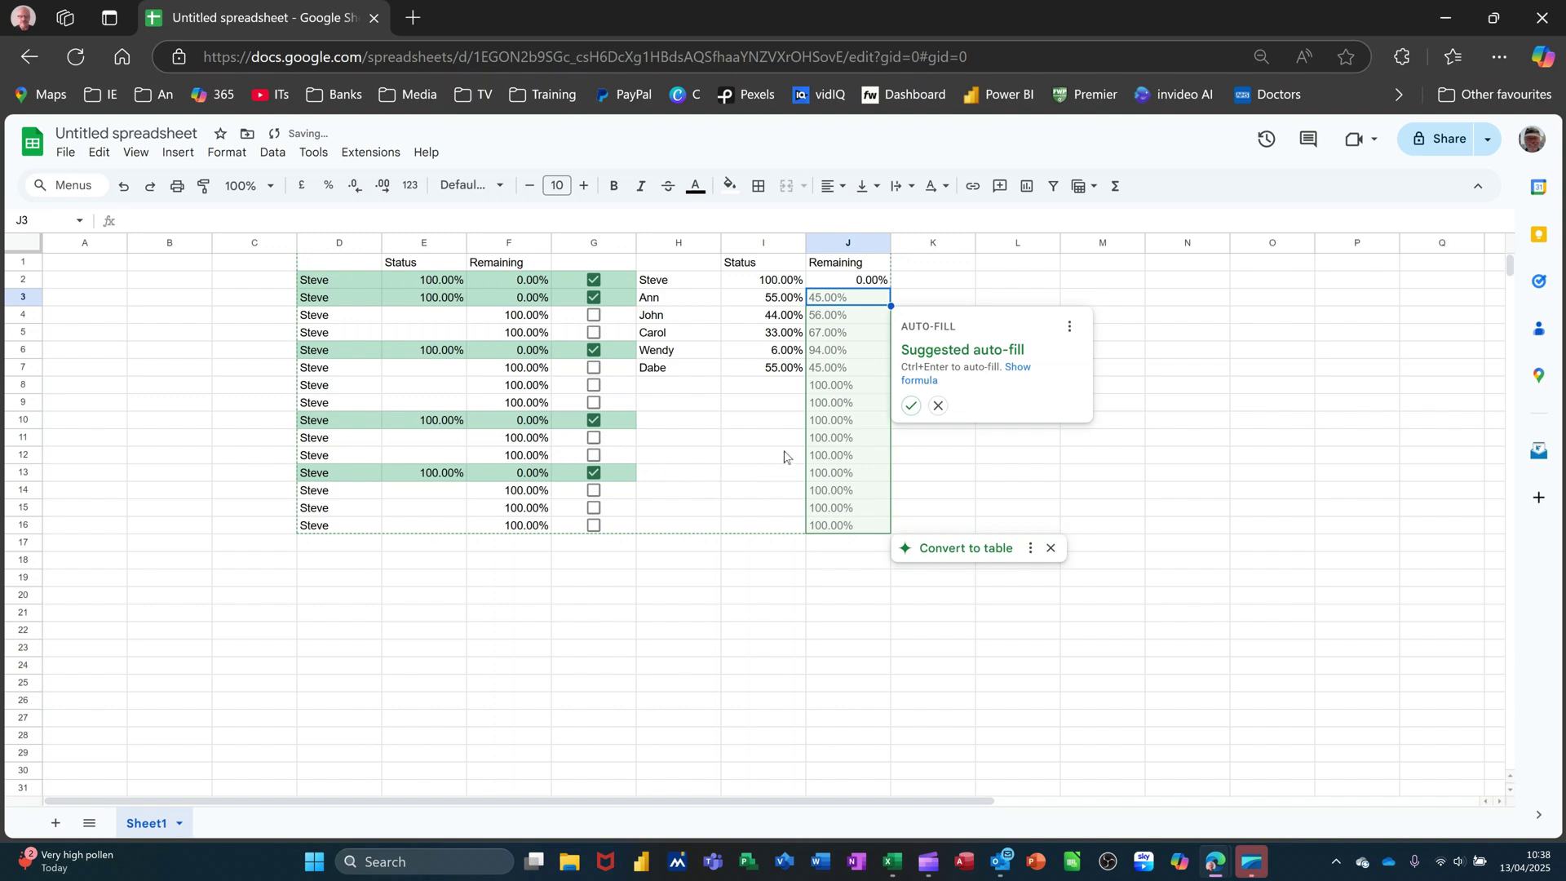
pyautogui.click(938, 405)
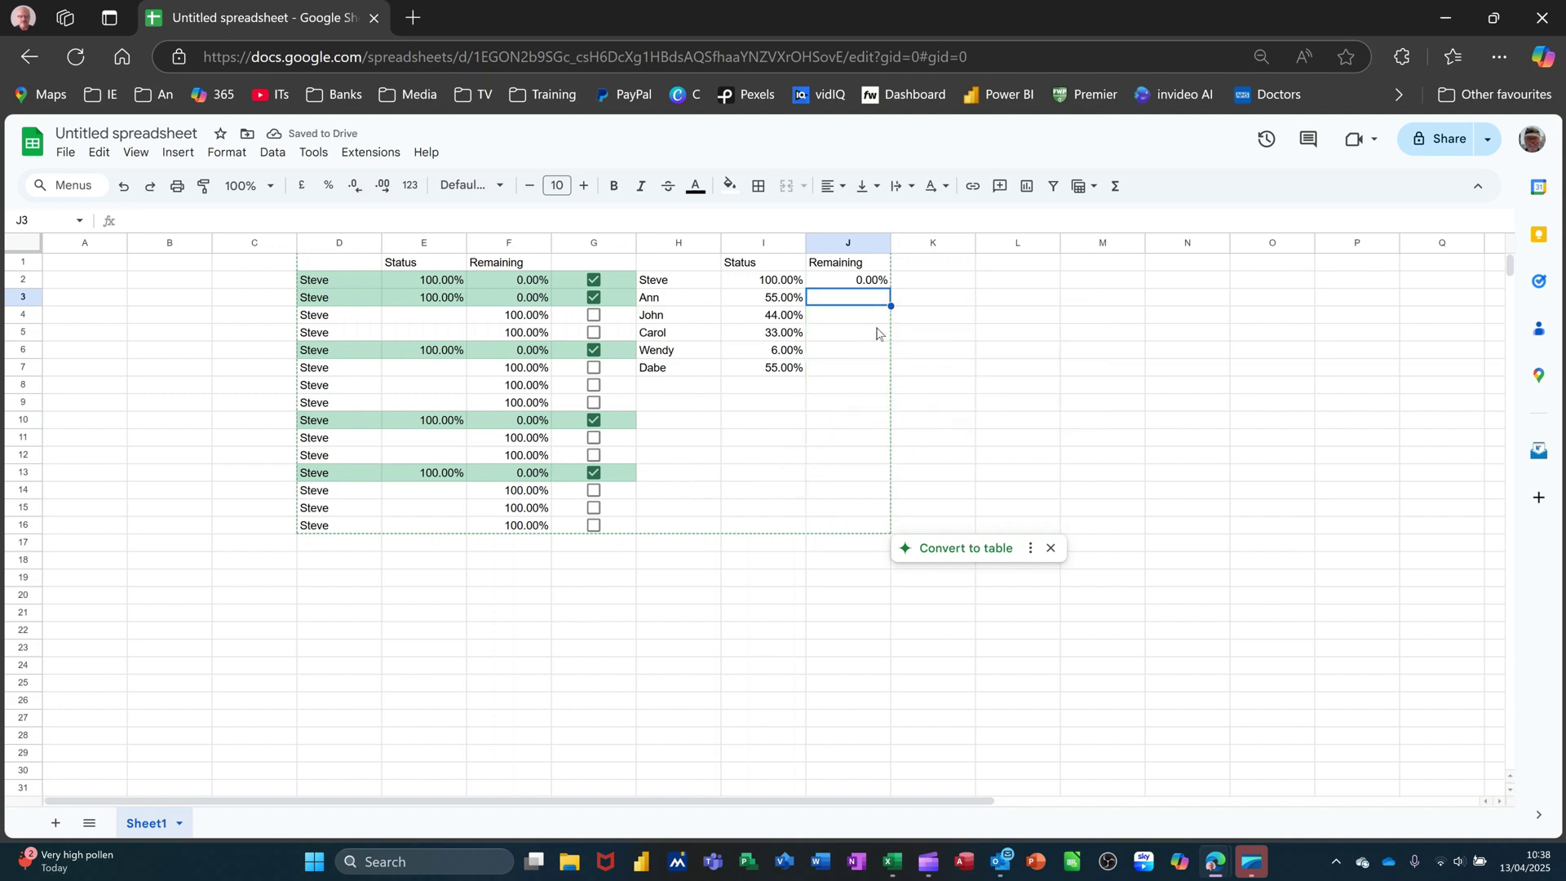
# Copy the Remaining formula down to J7, clearing the extra result in J8.
pyautogui.click(871, 282)
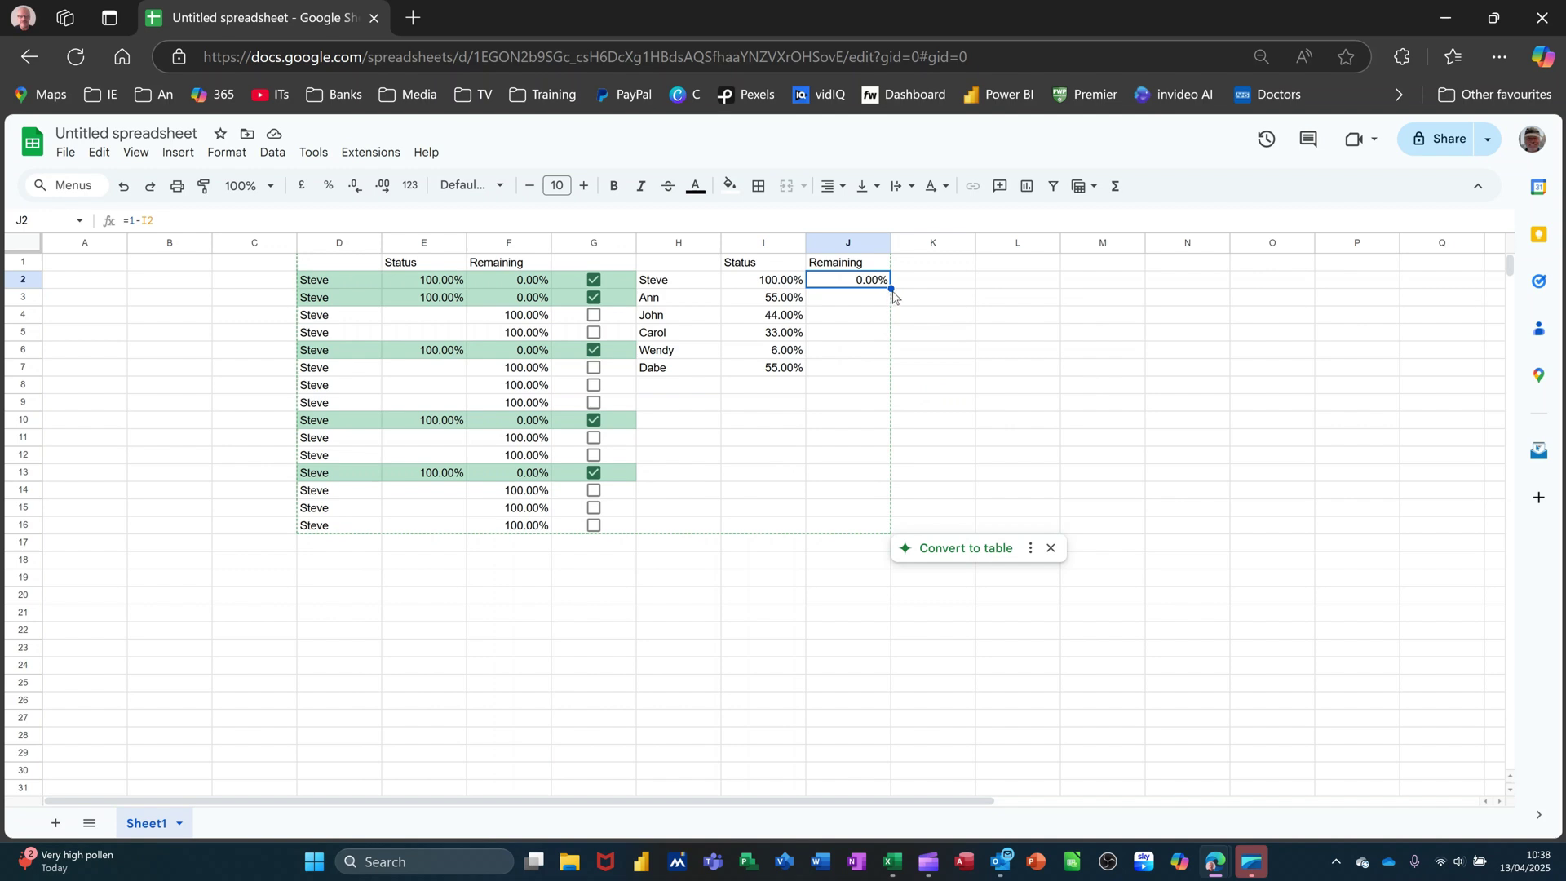
pyautogui.moveTo(890, 289); pyautogui.dragTo(848, 391)
pyautogui.click(842, 391)
pyautogui.press('Delete')
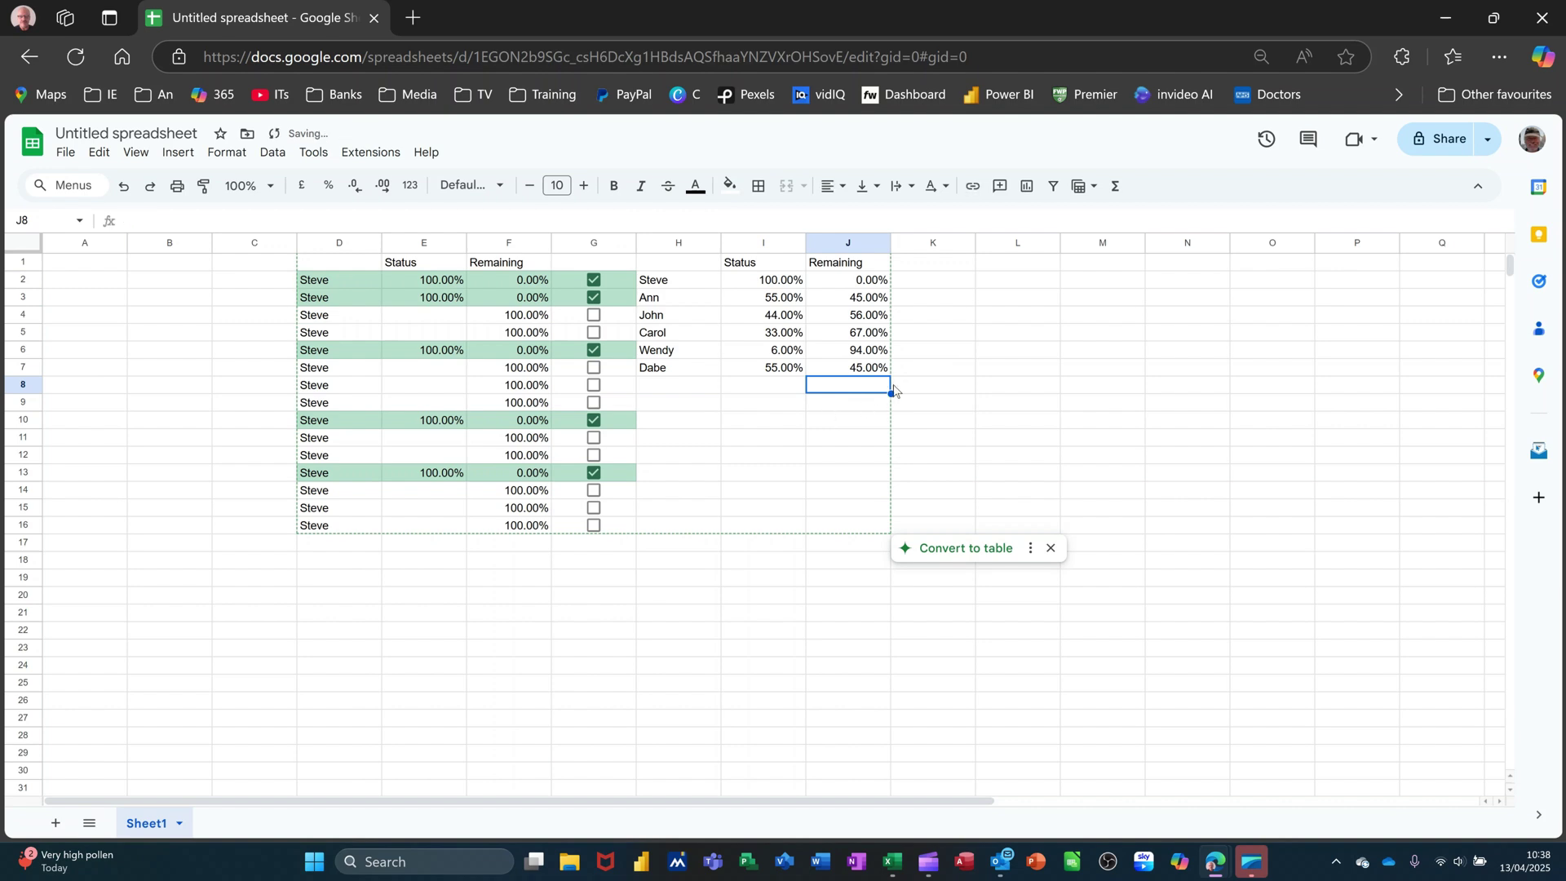
# Insert tick boxes into K2:K7 and test ticking and unticking K2.
pyautogui.click(925, 279)
pyautogui.keyDown('shift'); pyautogui.click(929, 373); pyautogui.keyUp('shift')
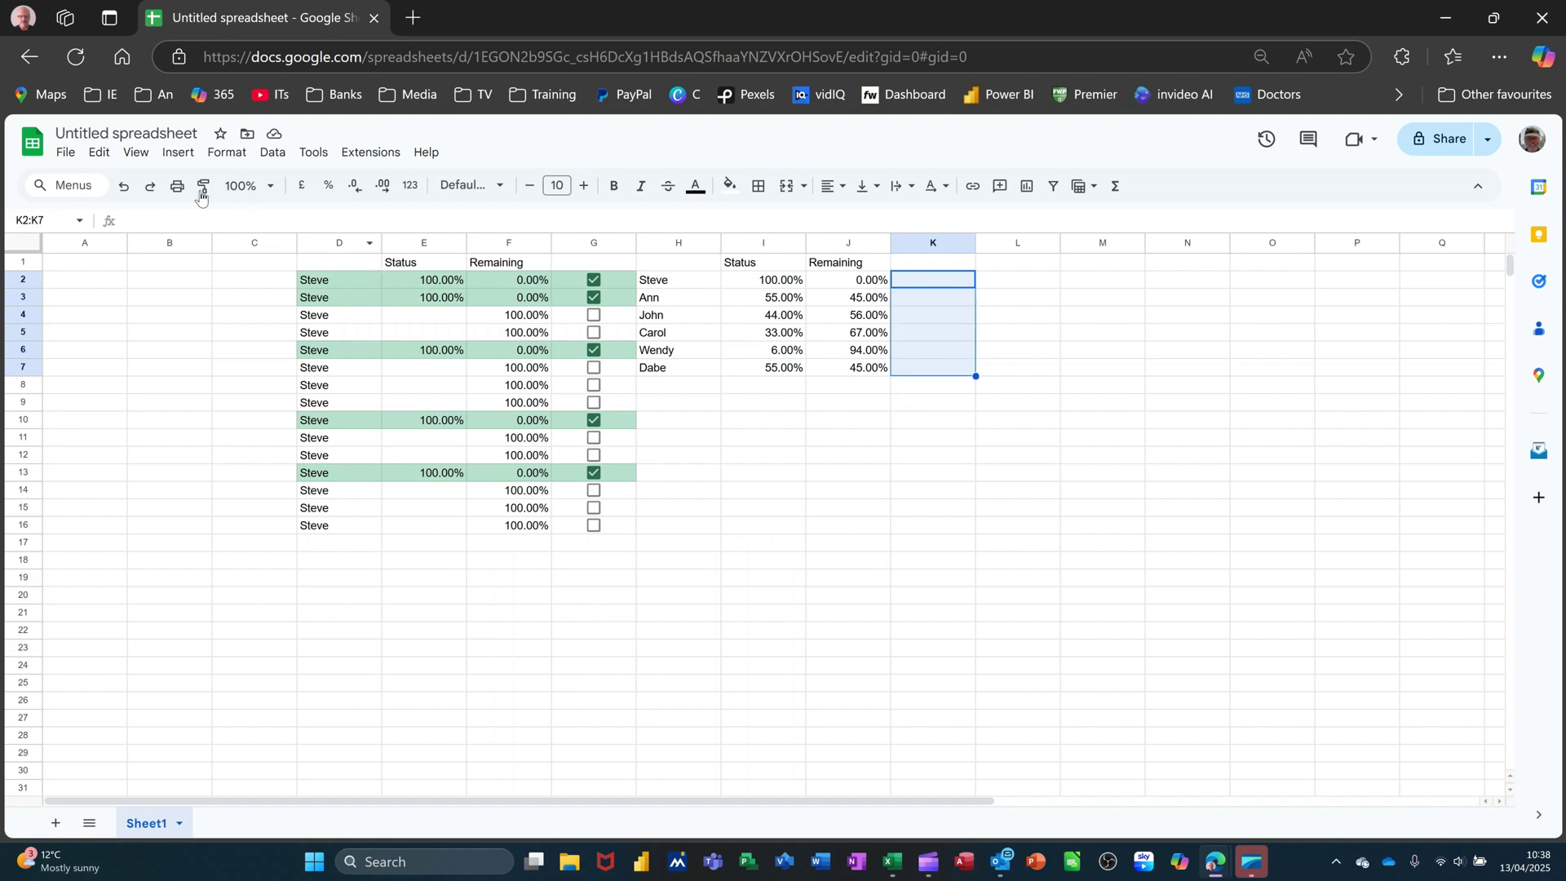
pyautogui.click(175, 155)
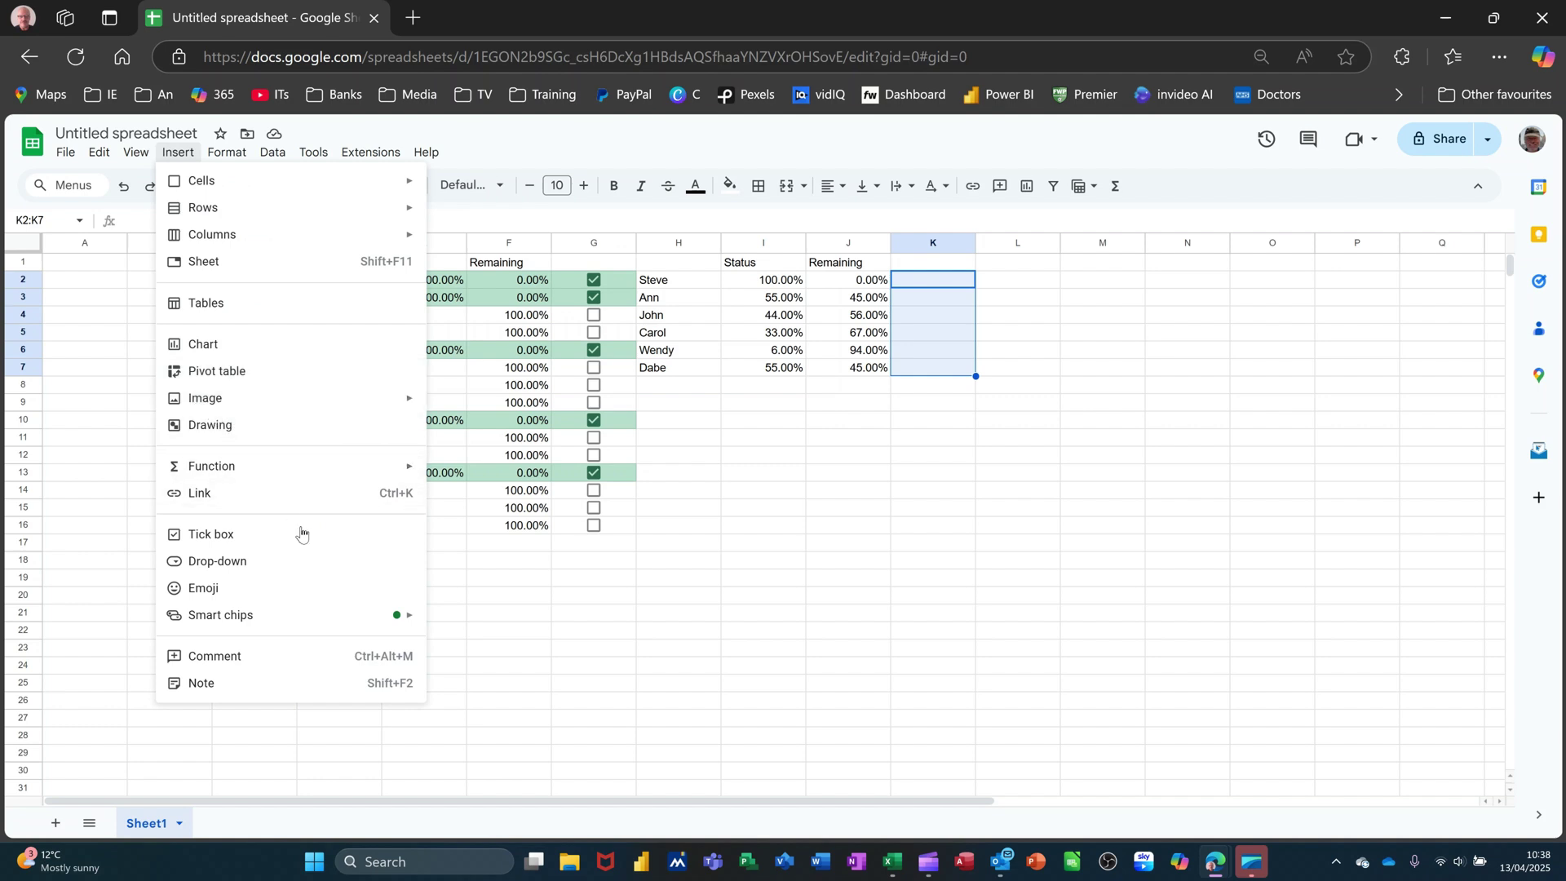
pyautogui.click(274, 536)
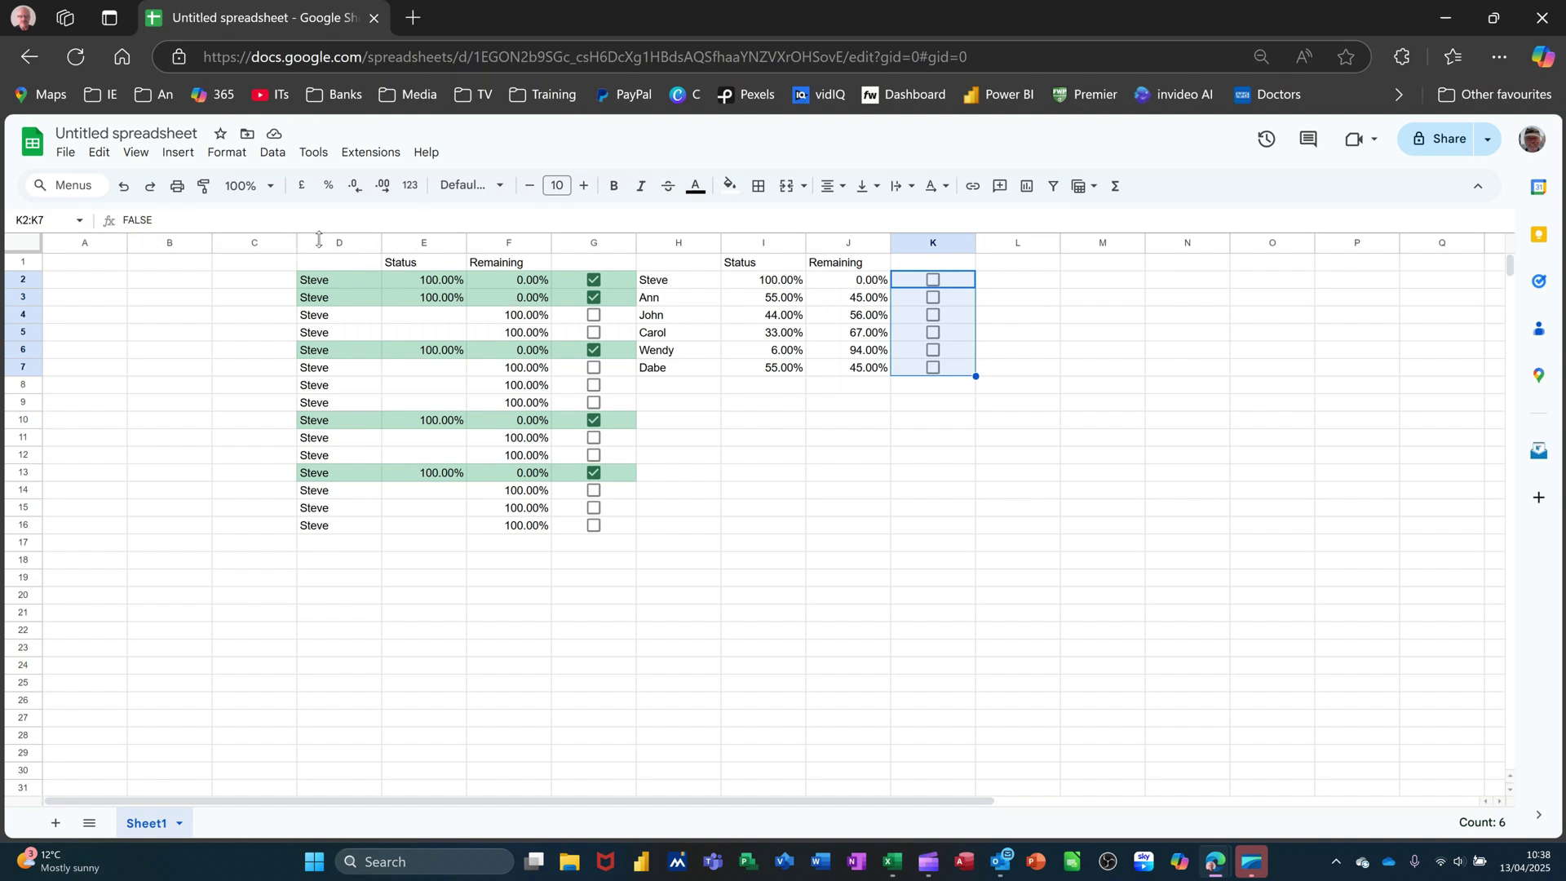
pyautogui.click(935, 285)
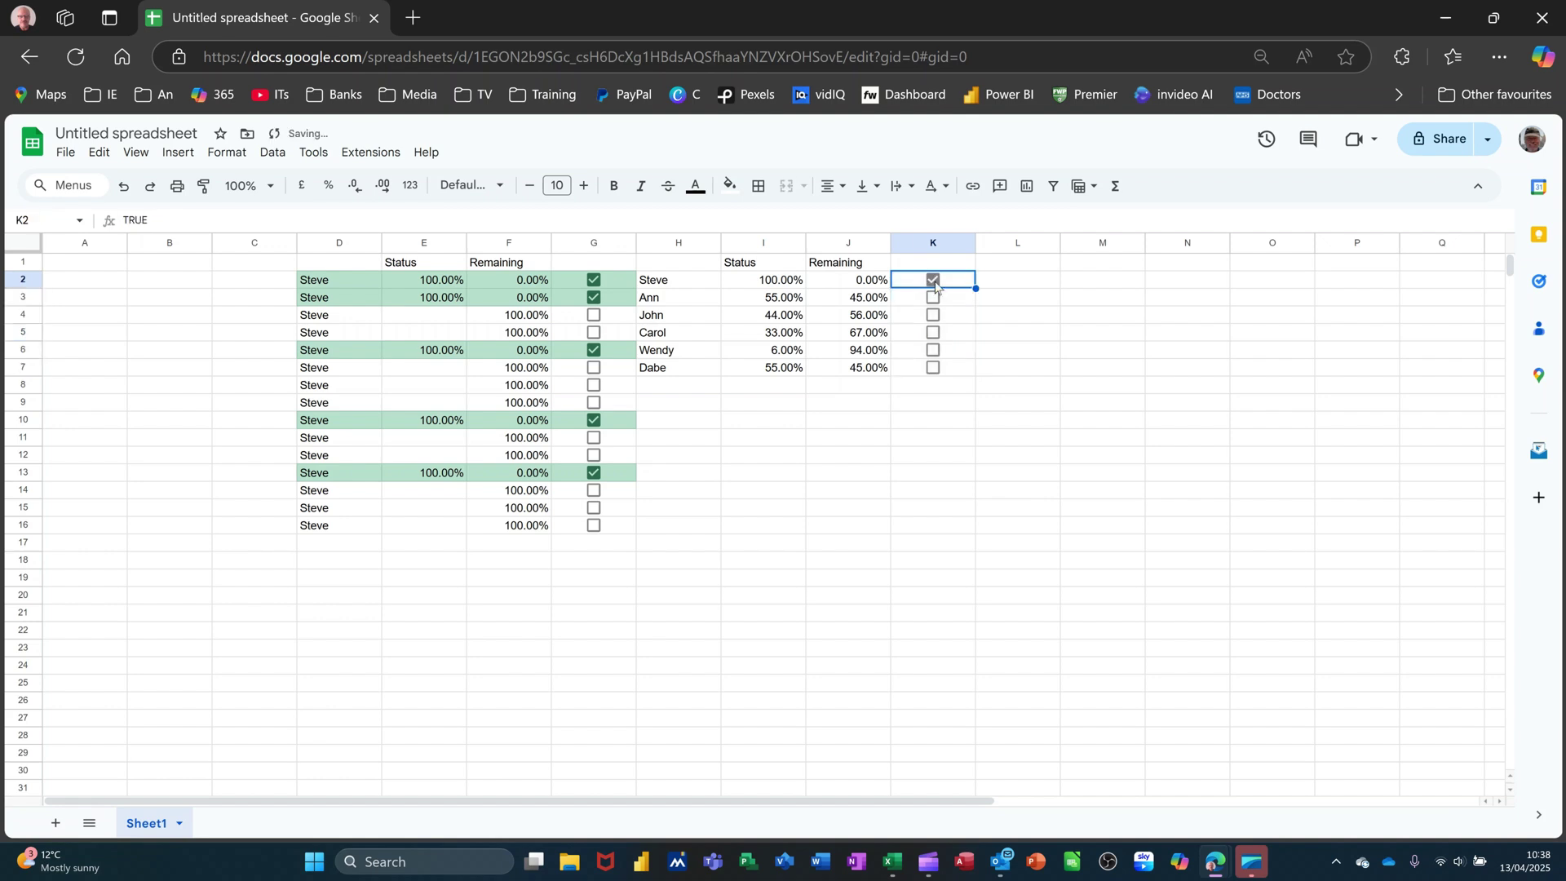
pyautogui.click(934, 284)
# Replace K2 with =IF(J2=0%,True,False) and fill it down to K7.
pyautogui.press('Delete')
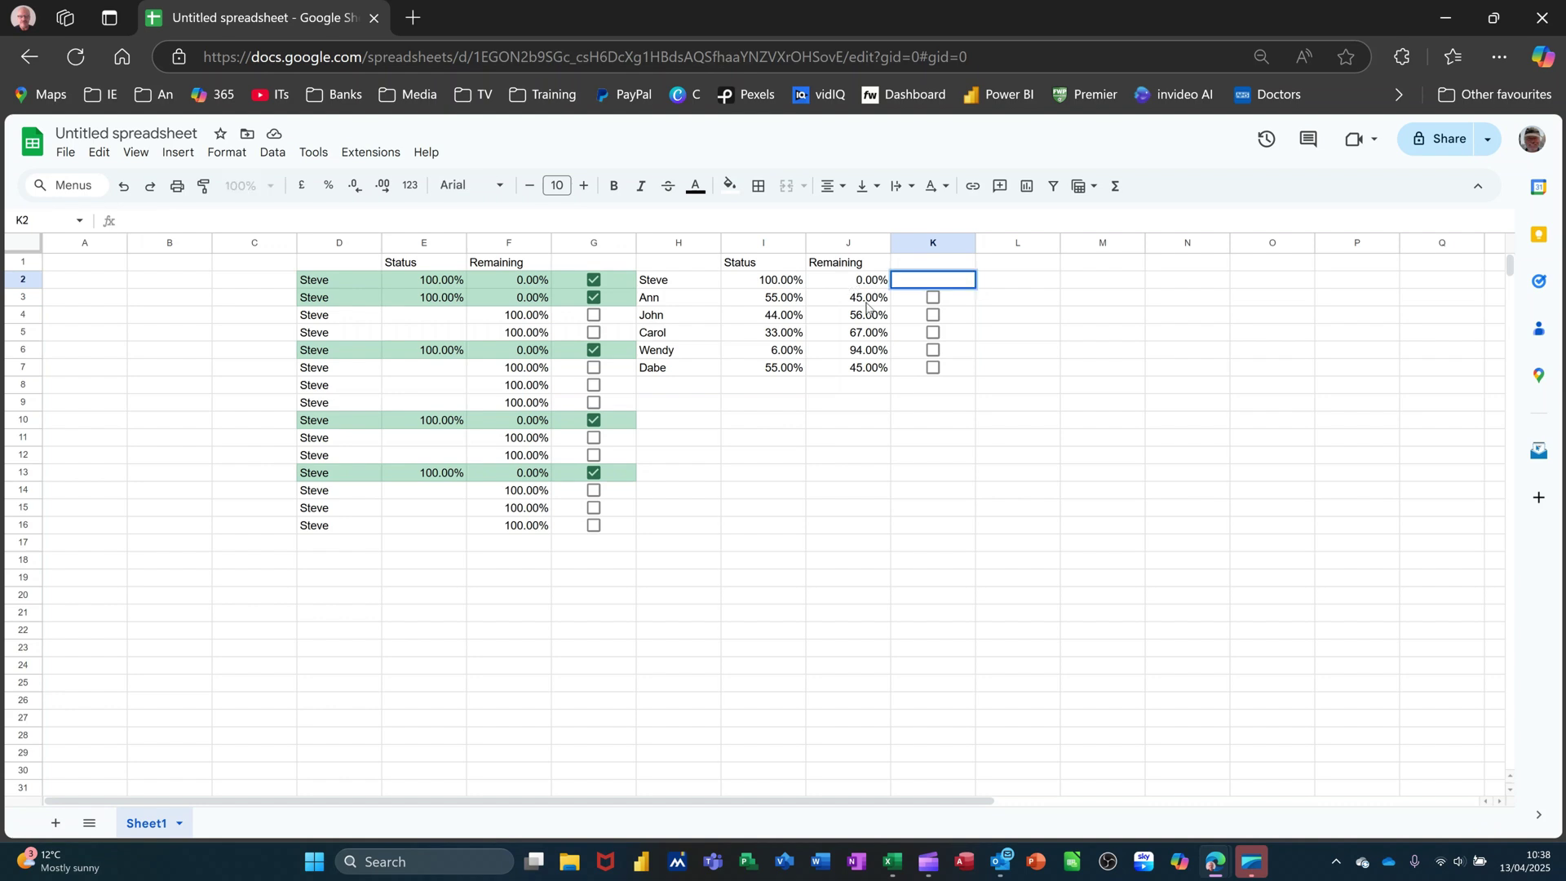
pyautogui.write('=')
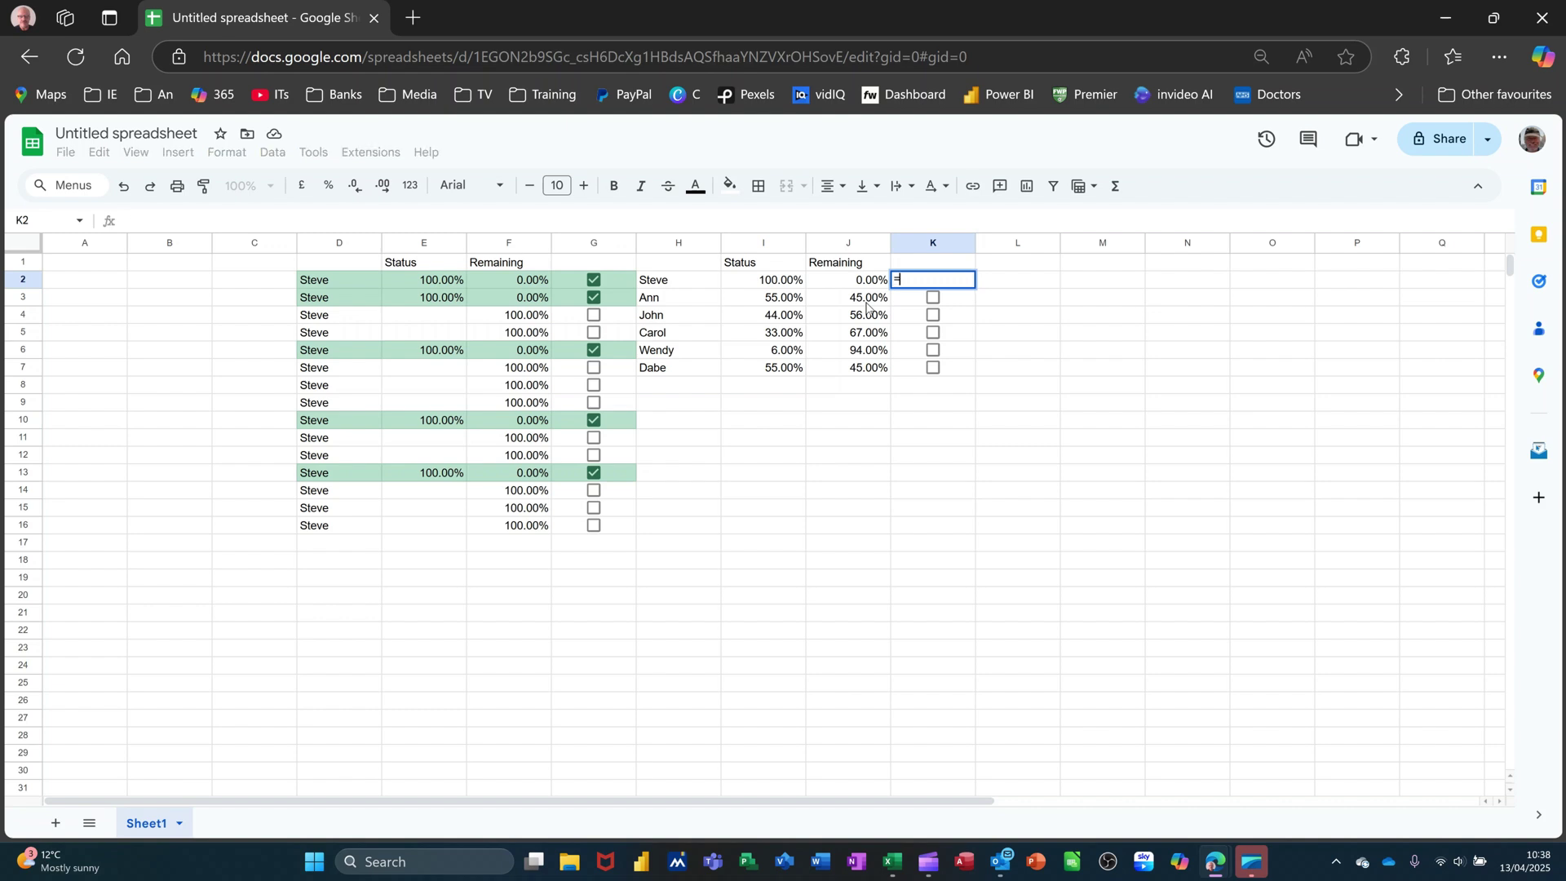
pyautogui.write('if(')
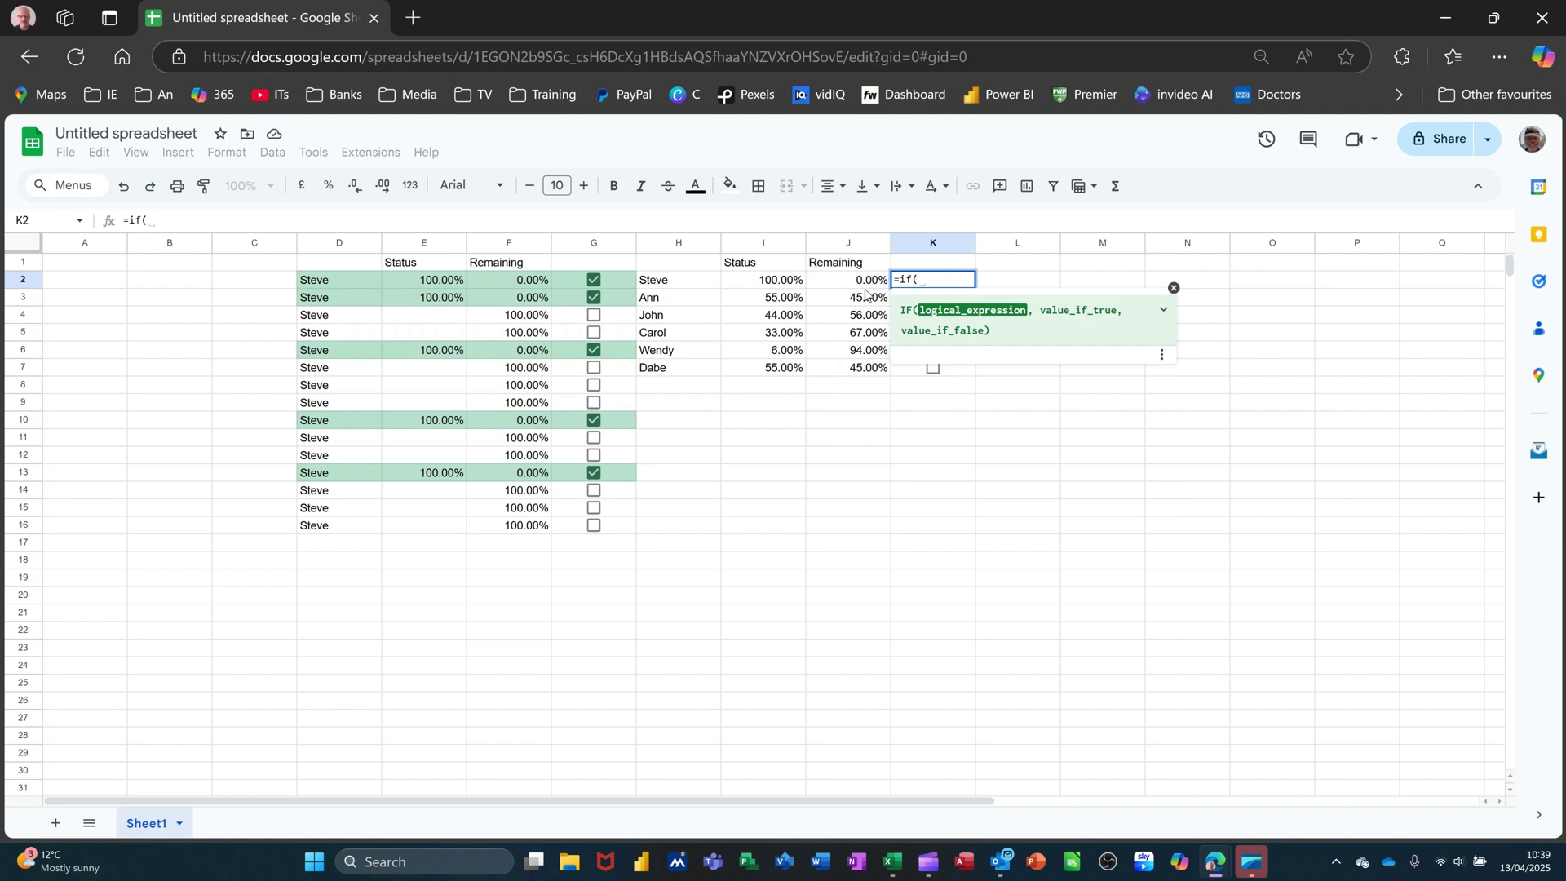
pyautogui.click(840, 283)
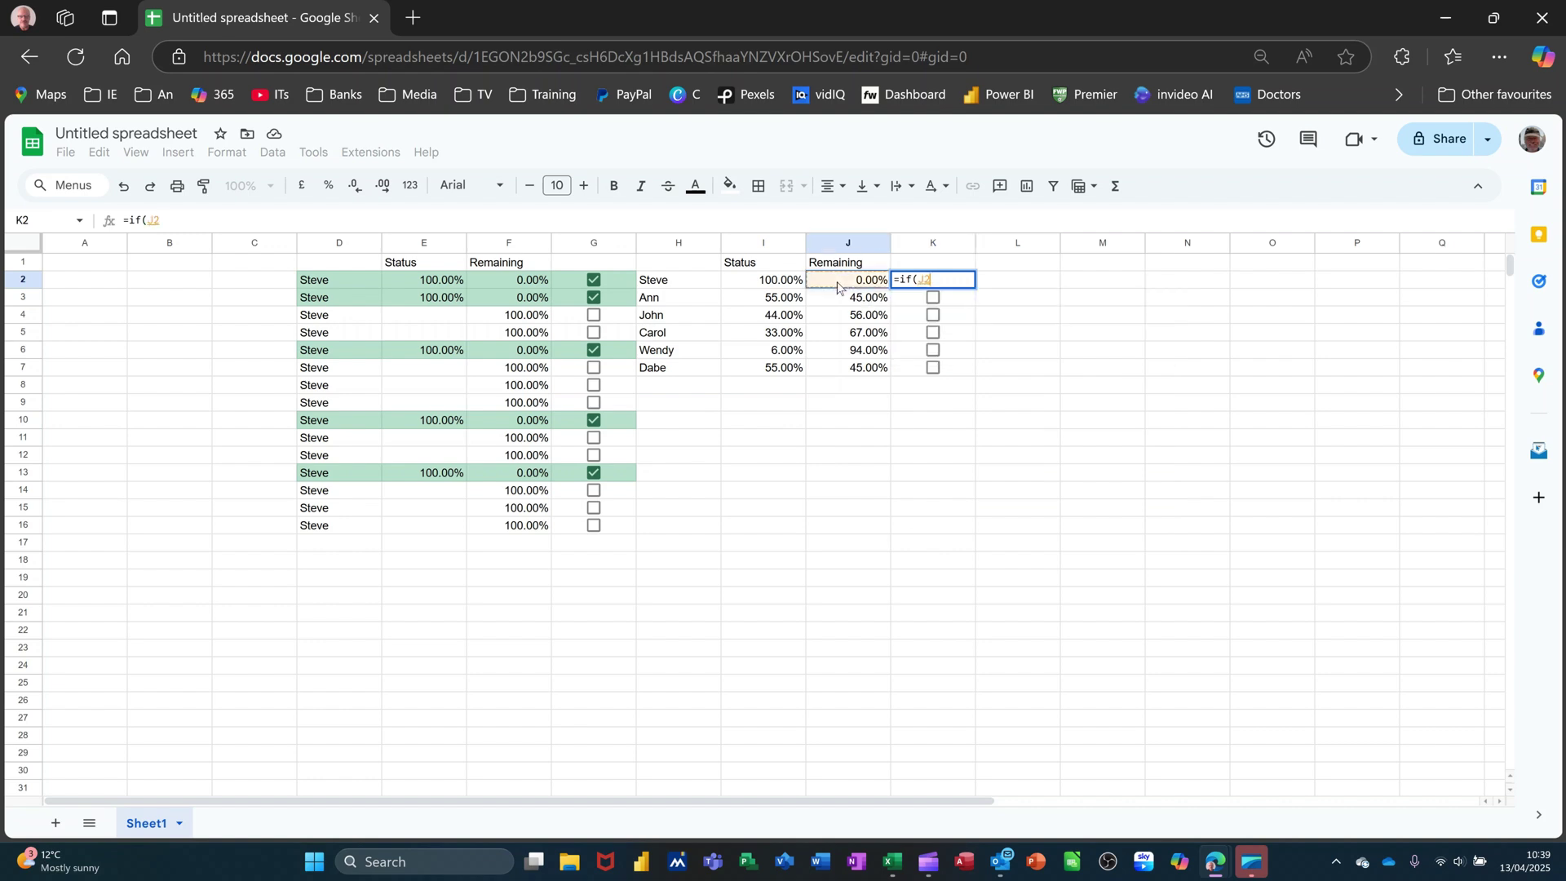
pyautogui.write('=0')
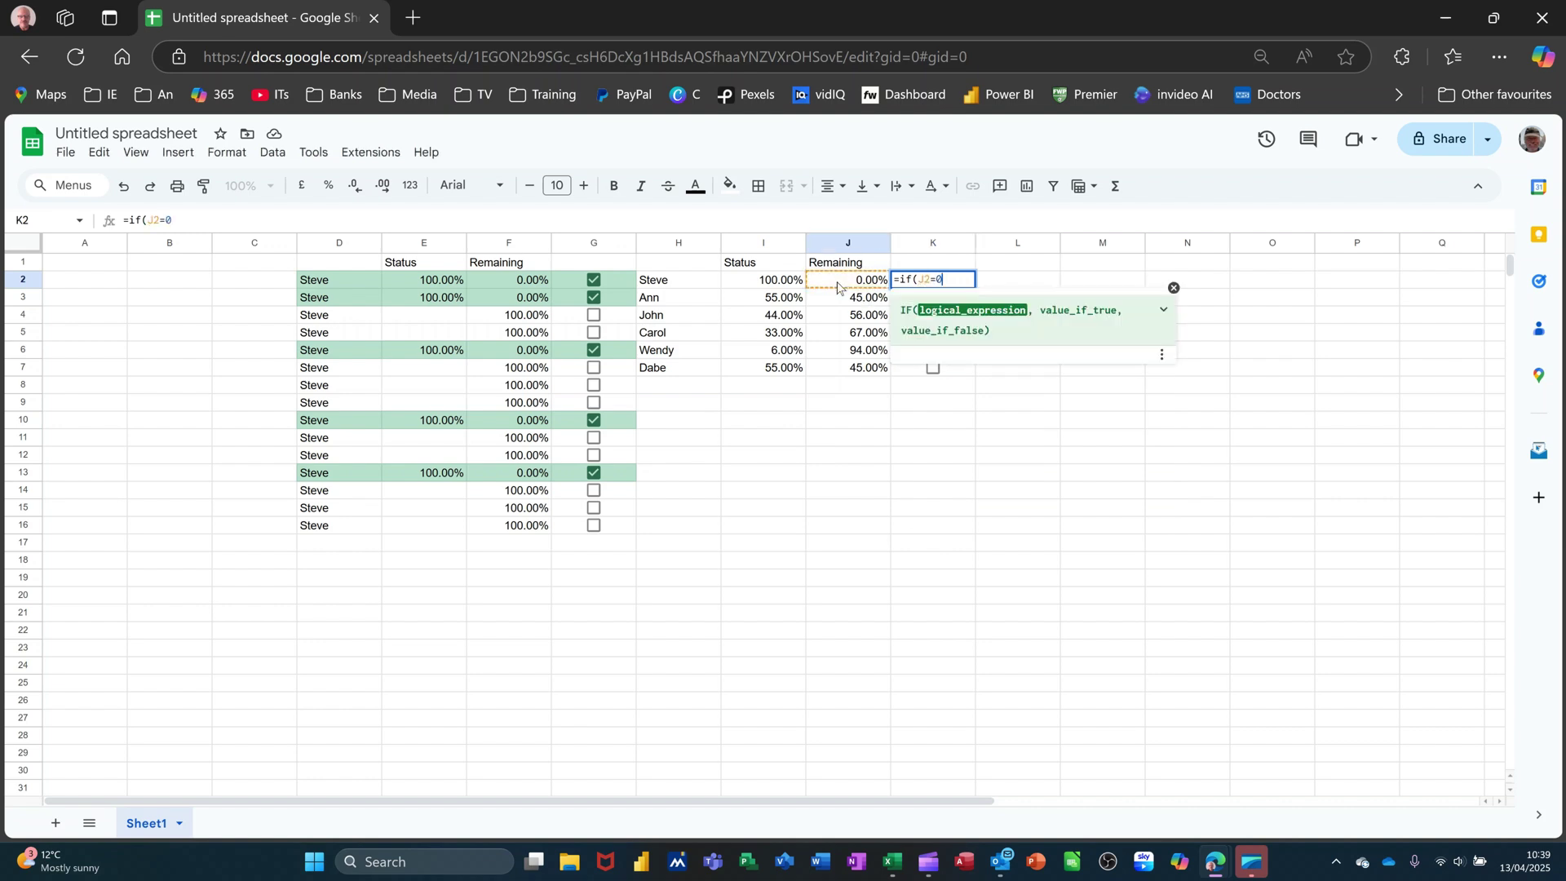
pyautogui.write('%,')
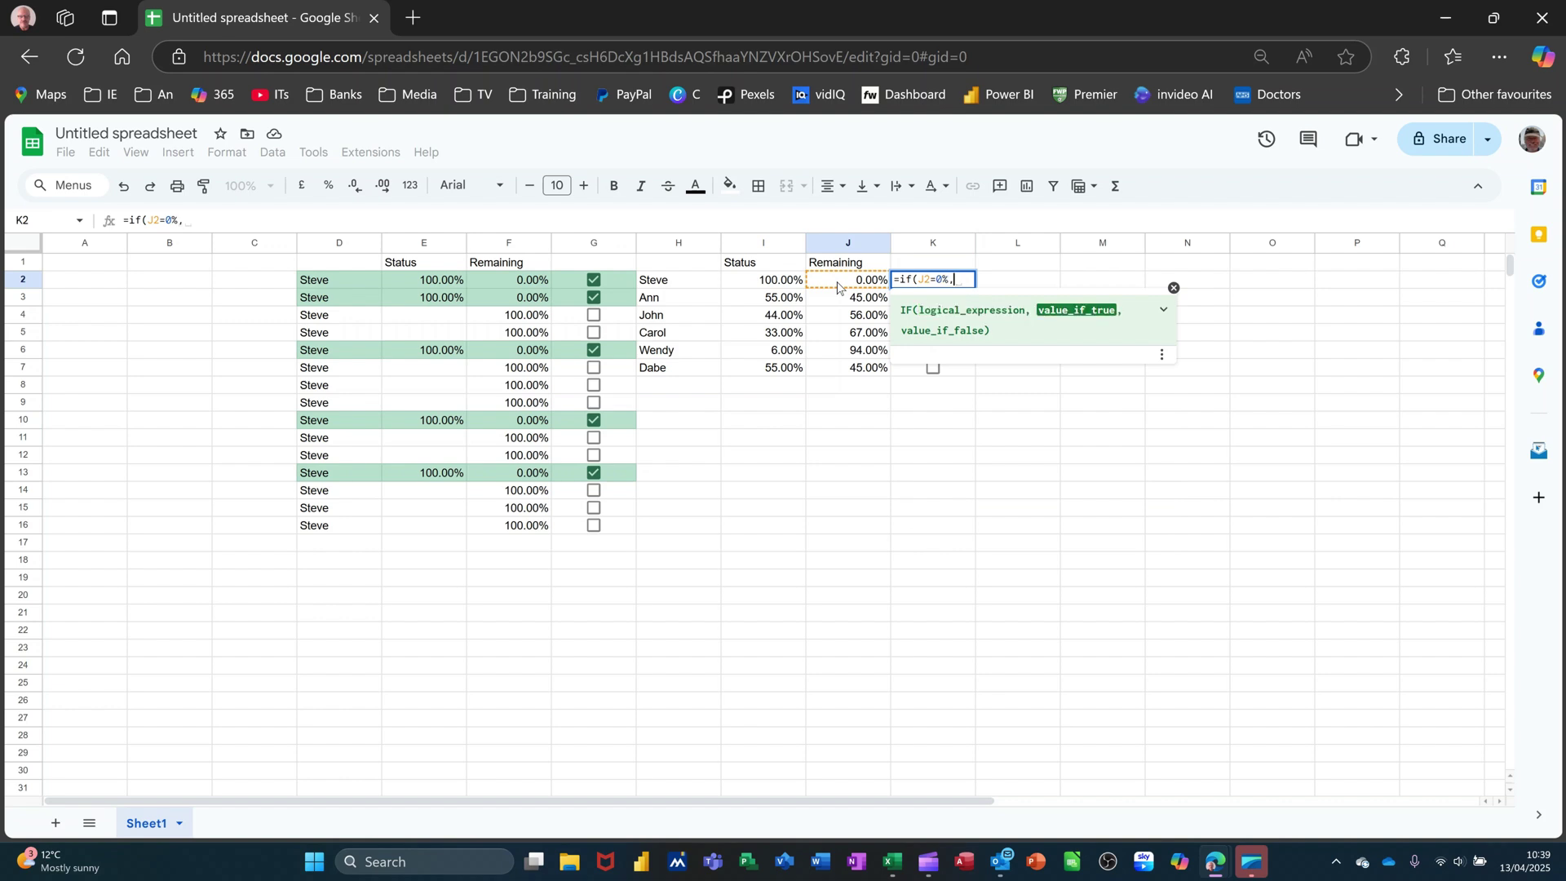
pyautogui.write('Tr')
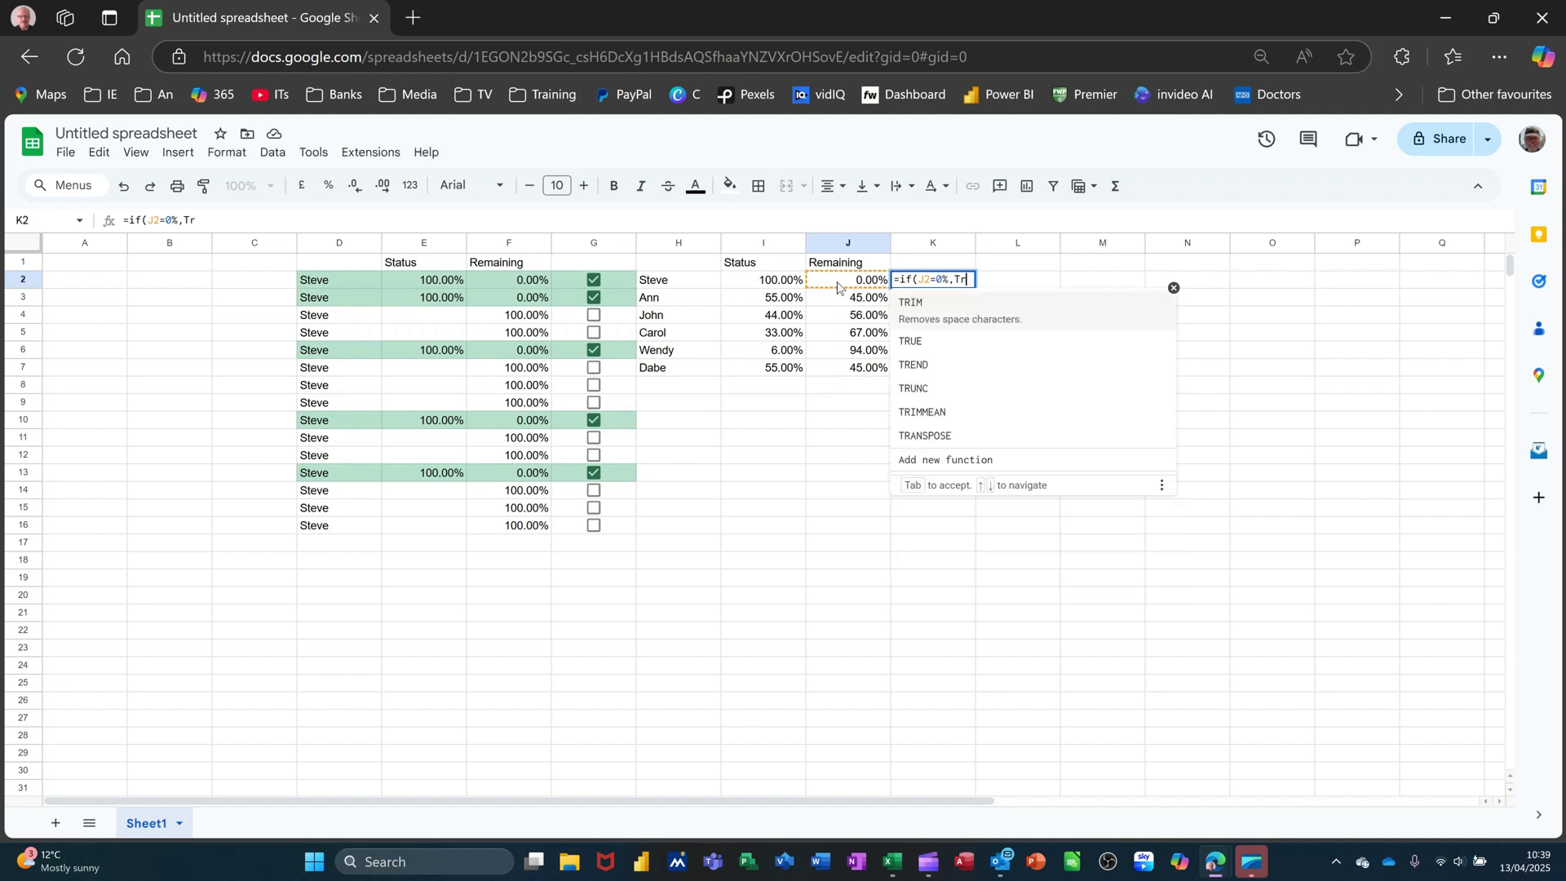
pyautogui.write('ue')
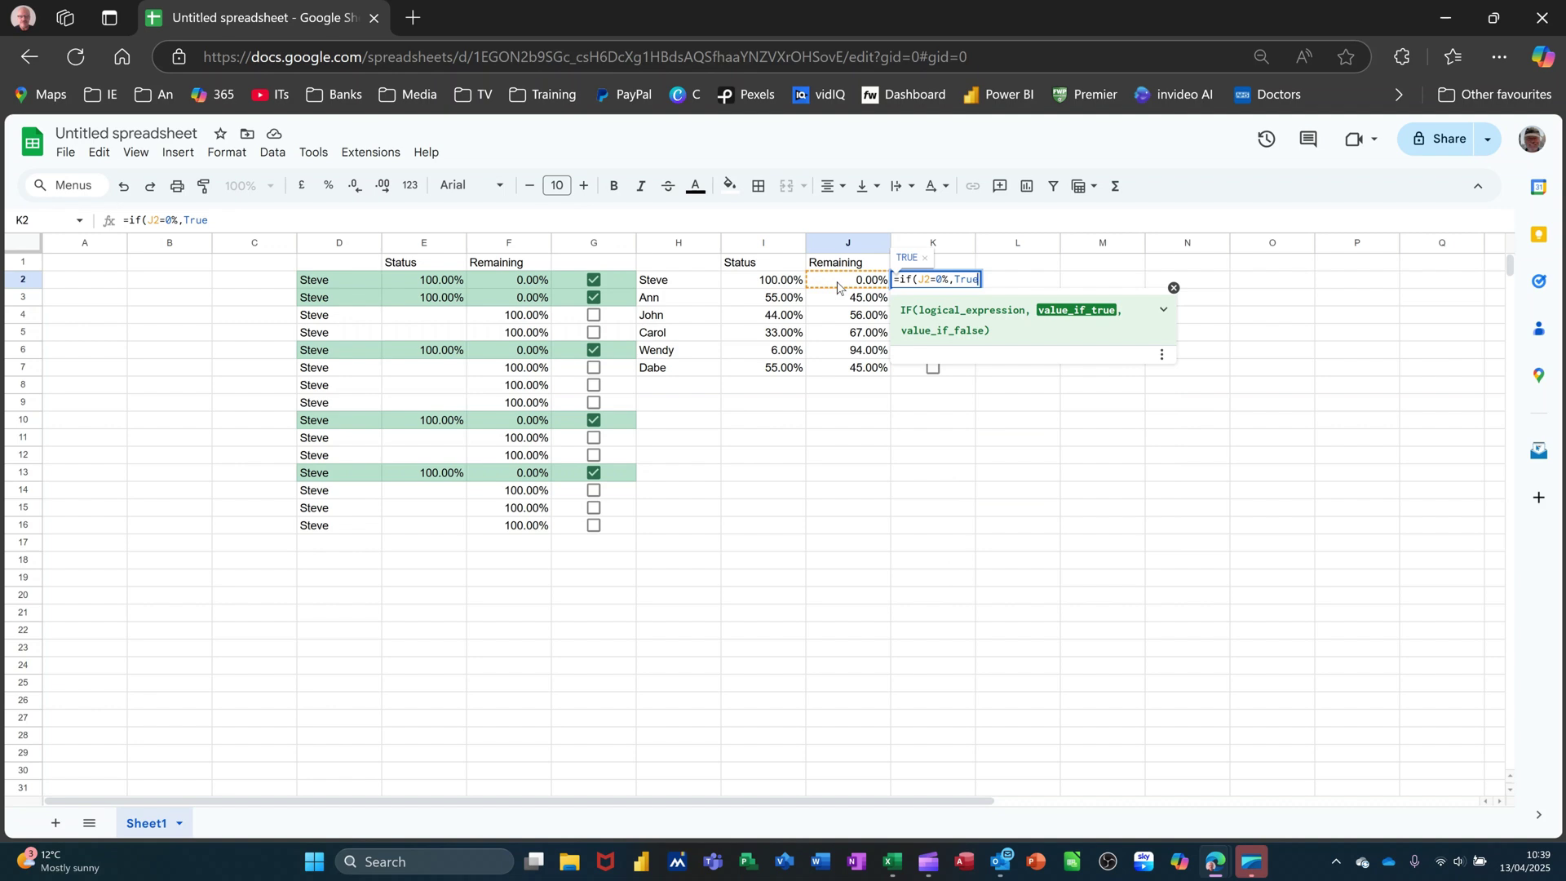
pyautogui.write(',Fa')
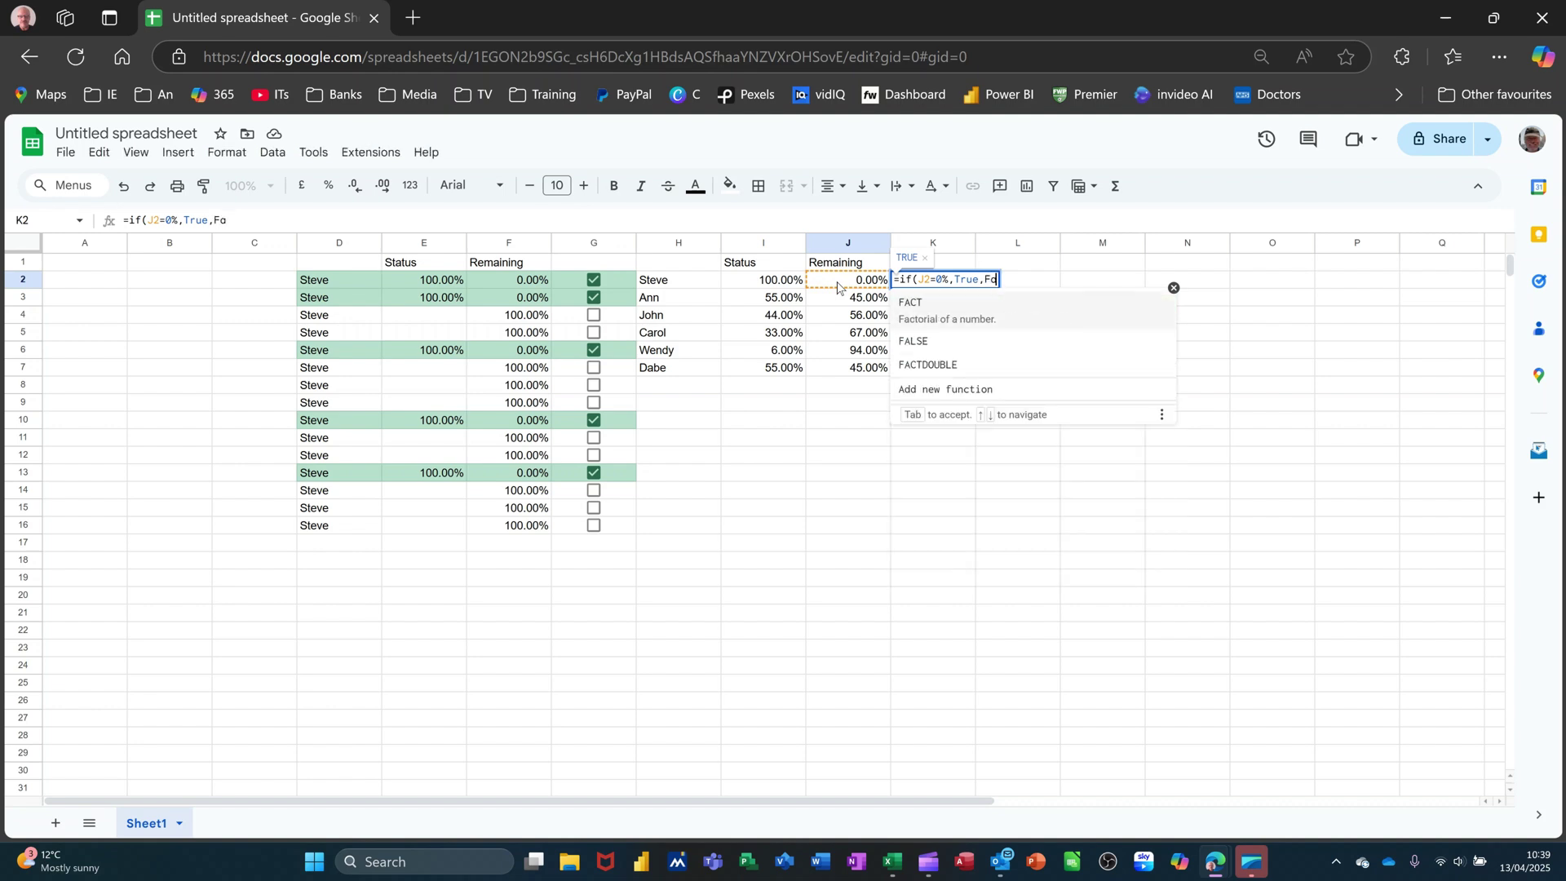
pyautogui.write('lse)')
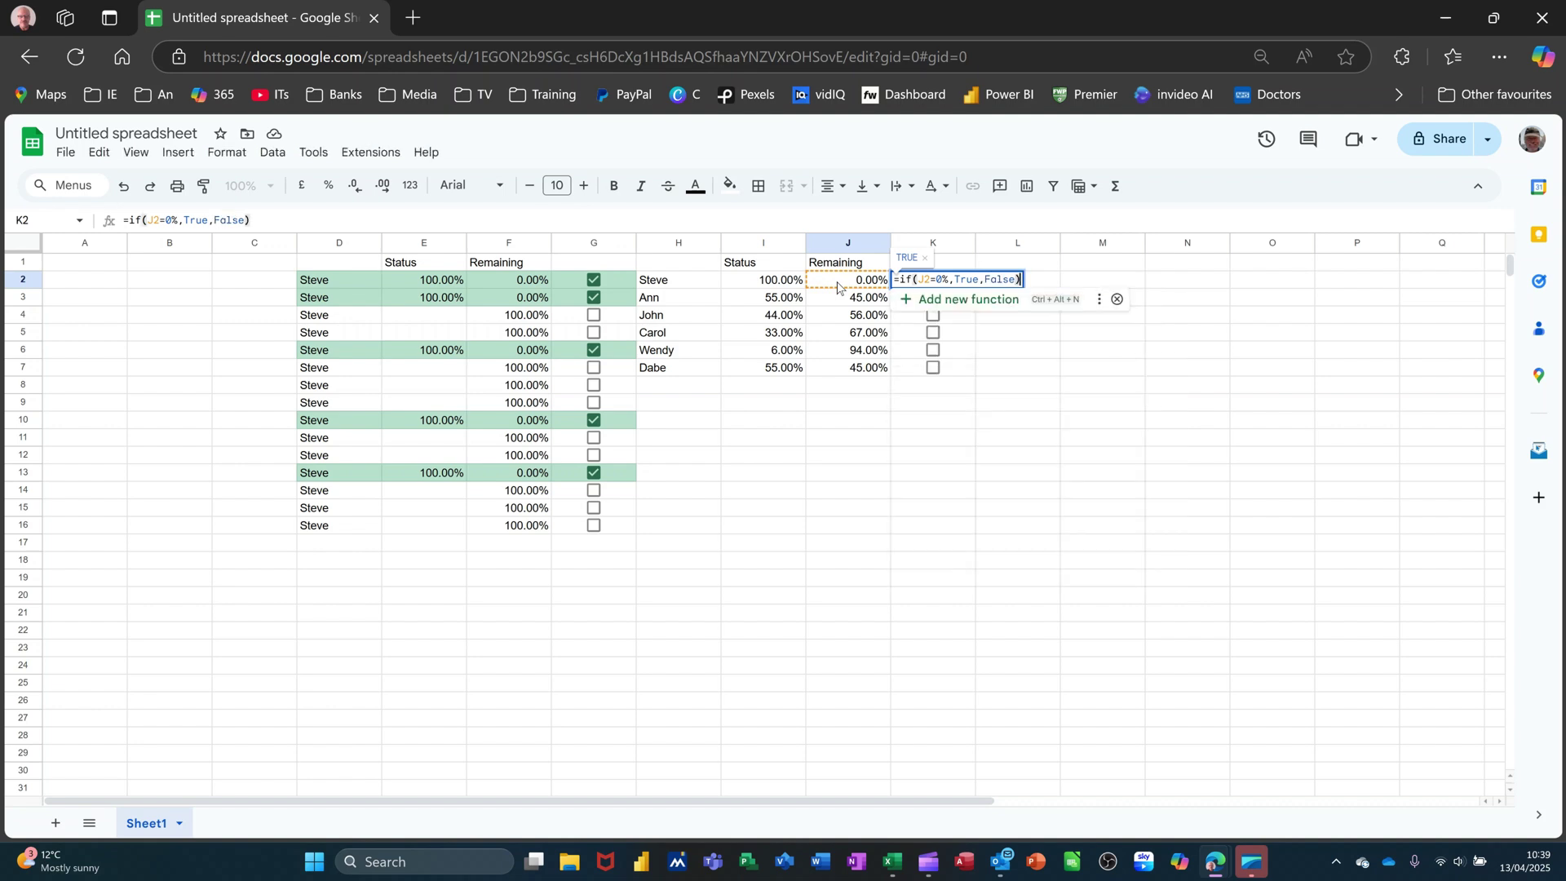
pyautogui.press('Return')
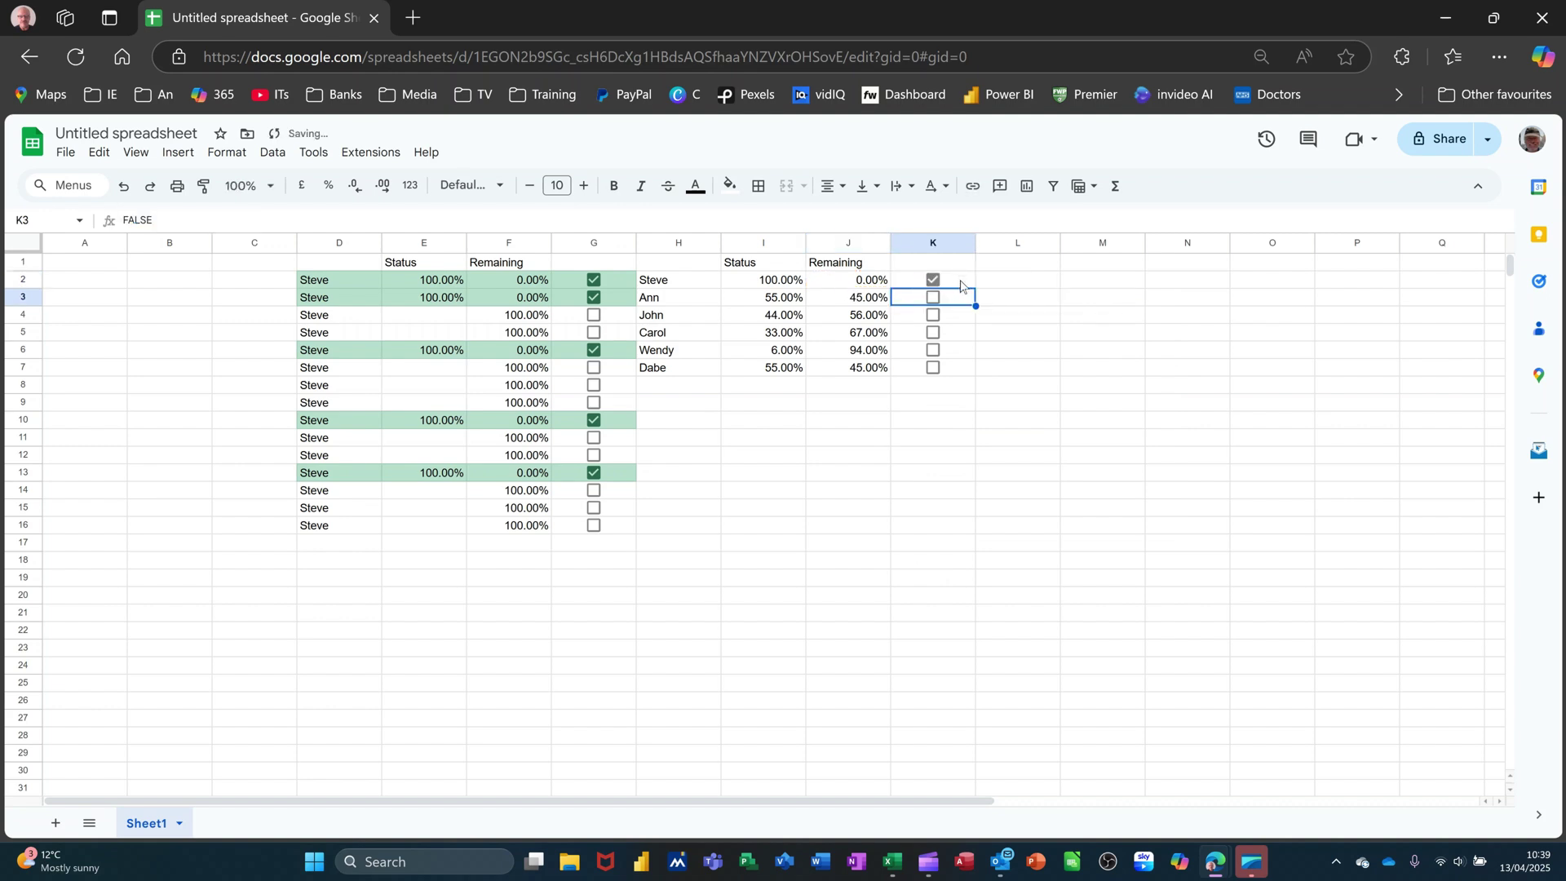
pyautogui.press('Up')
pyautogui.moveTo(976, 288); pyautogui.dragTo(976, 371)
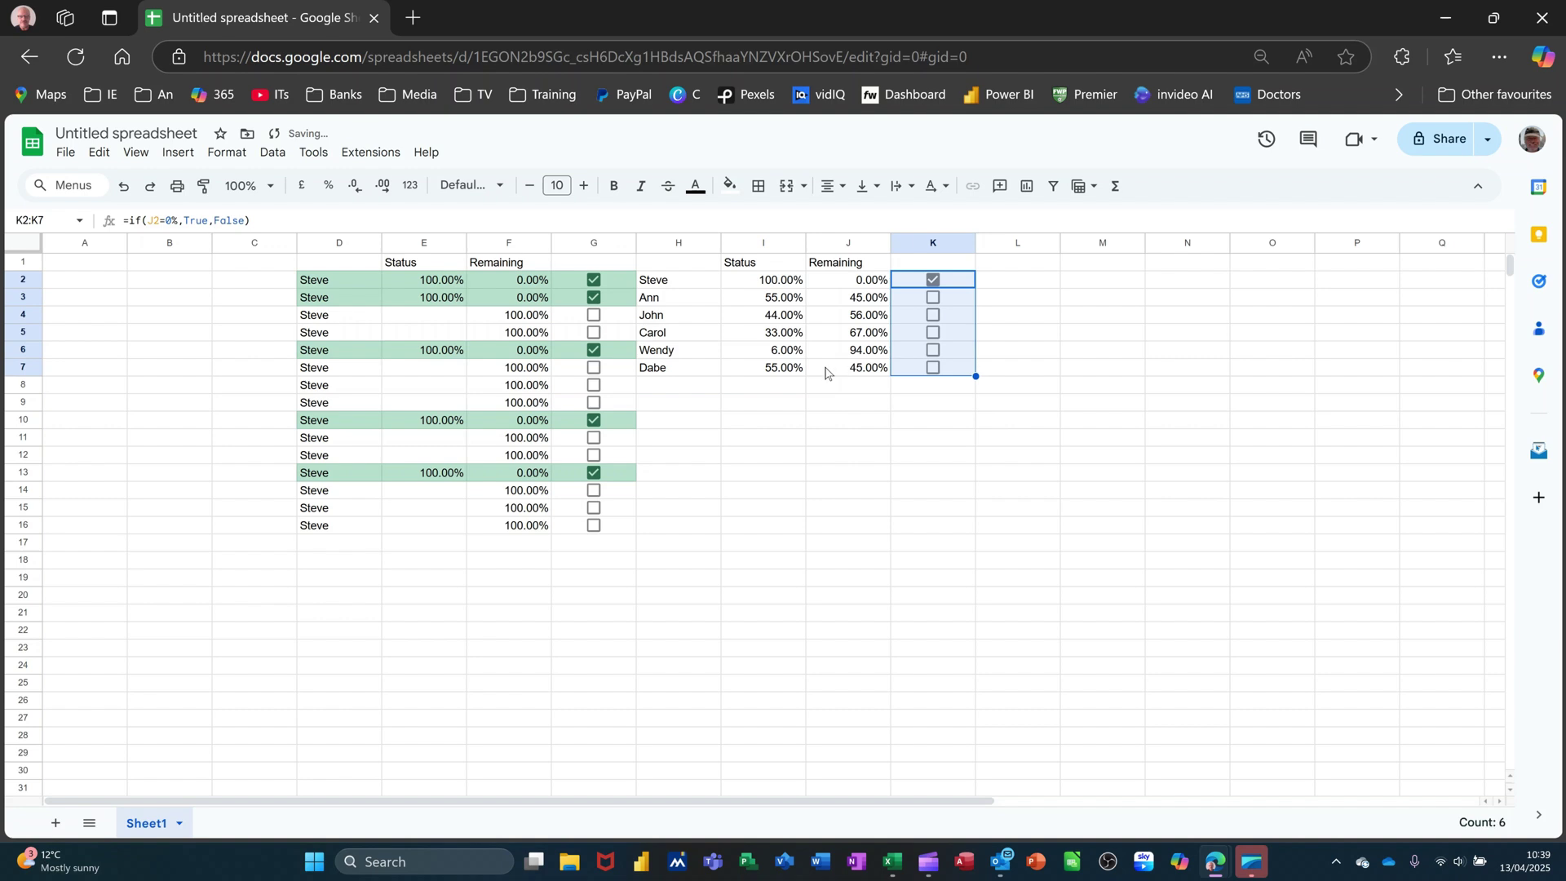
# Set Dabe's Status in I7 to 100% and select the table H2:K7.
pyautogui.click(752, 369)
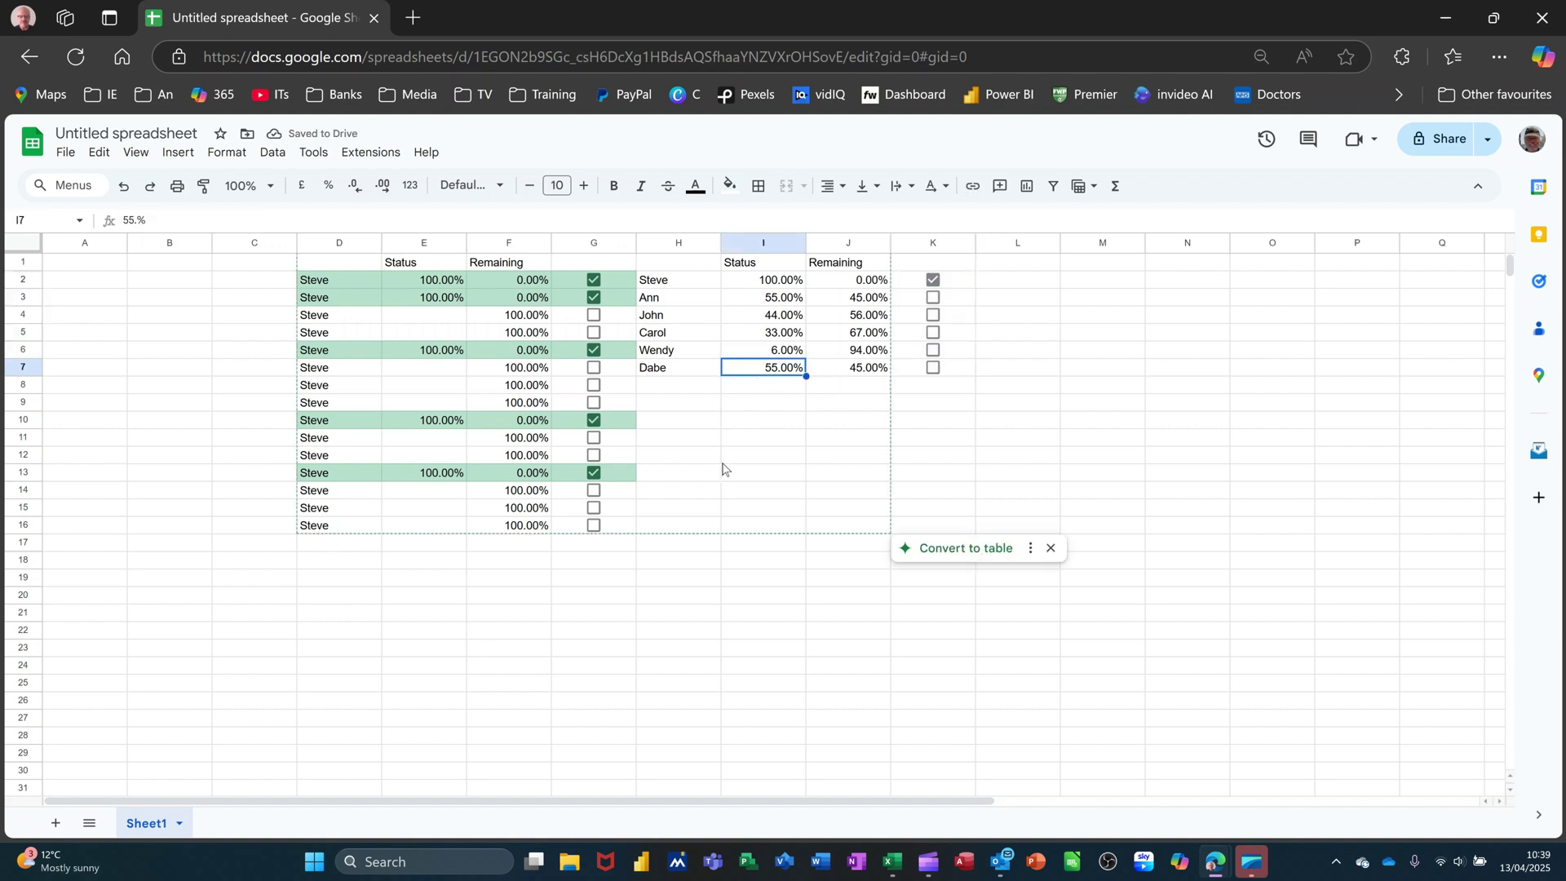
pyautogui.write('1')
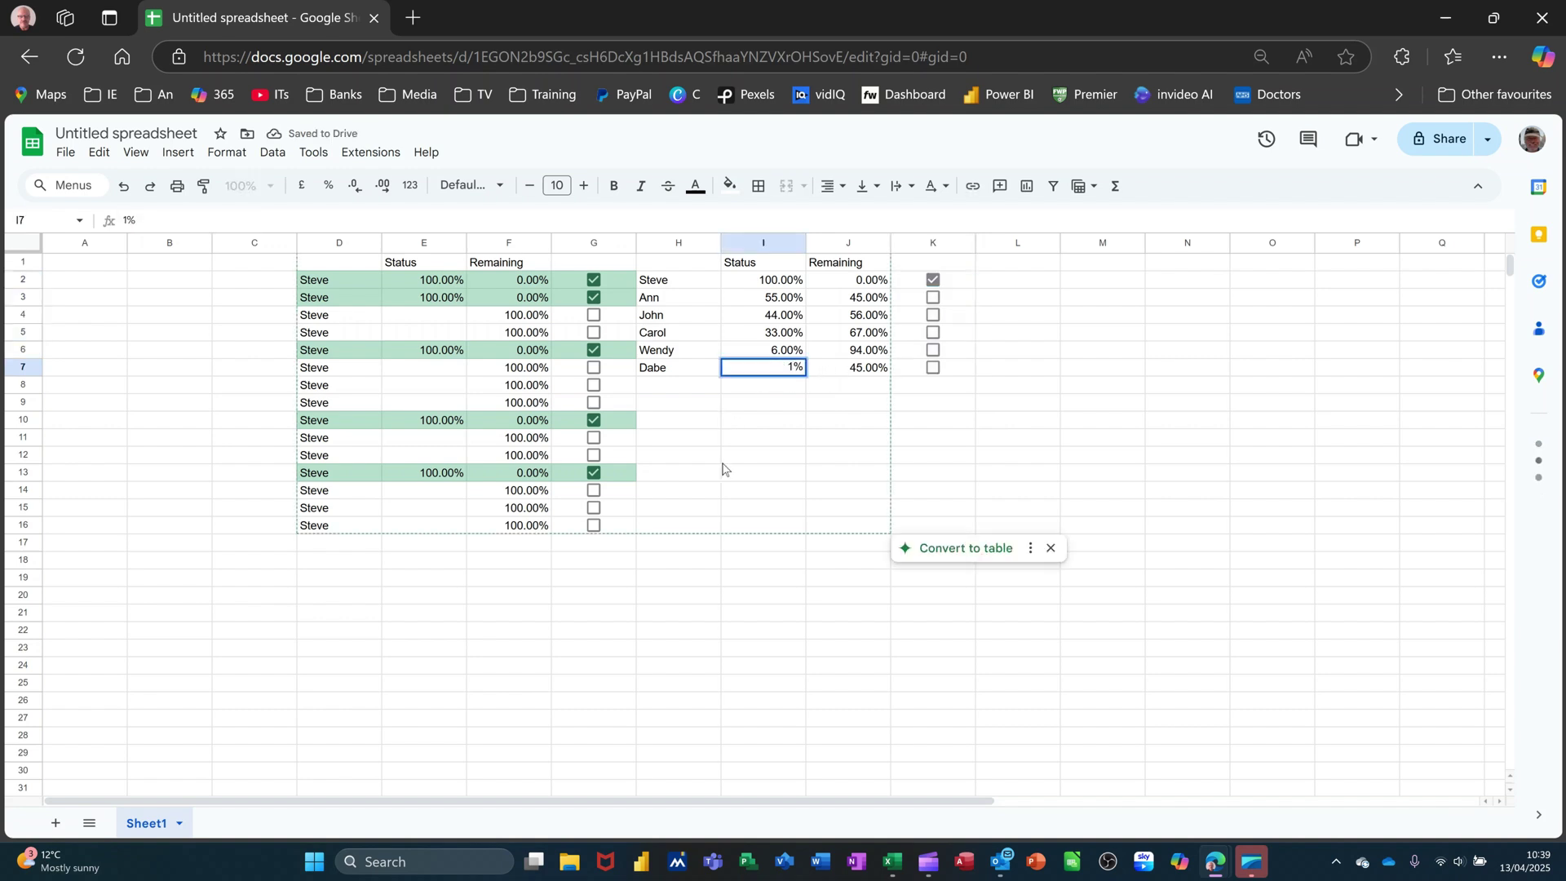
pyautogui.write('00')
pyautogui.press('Return')
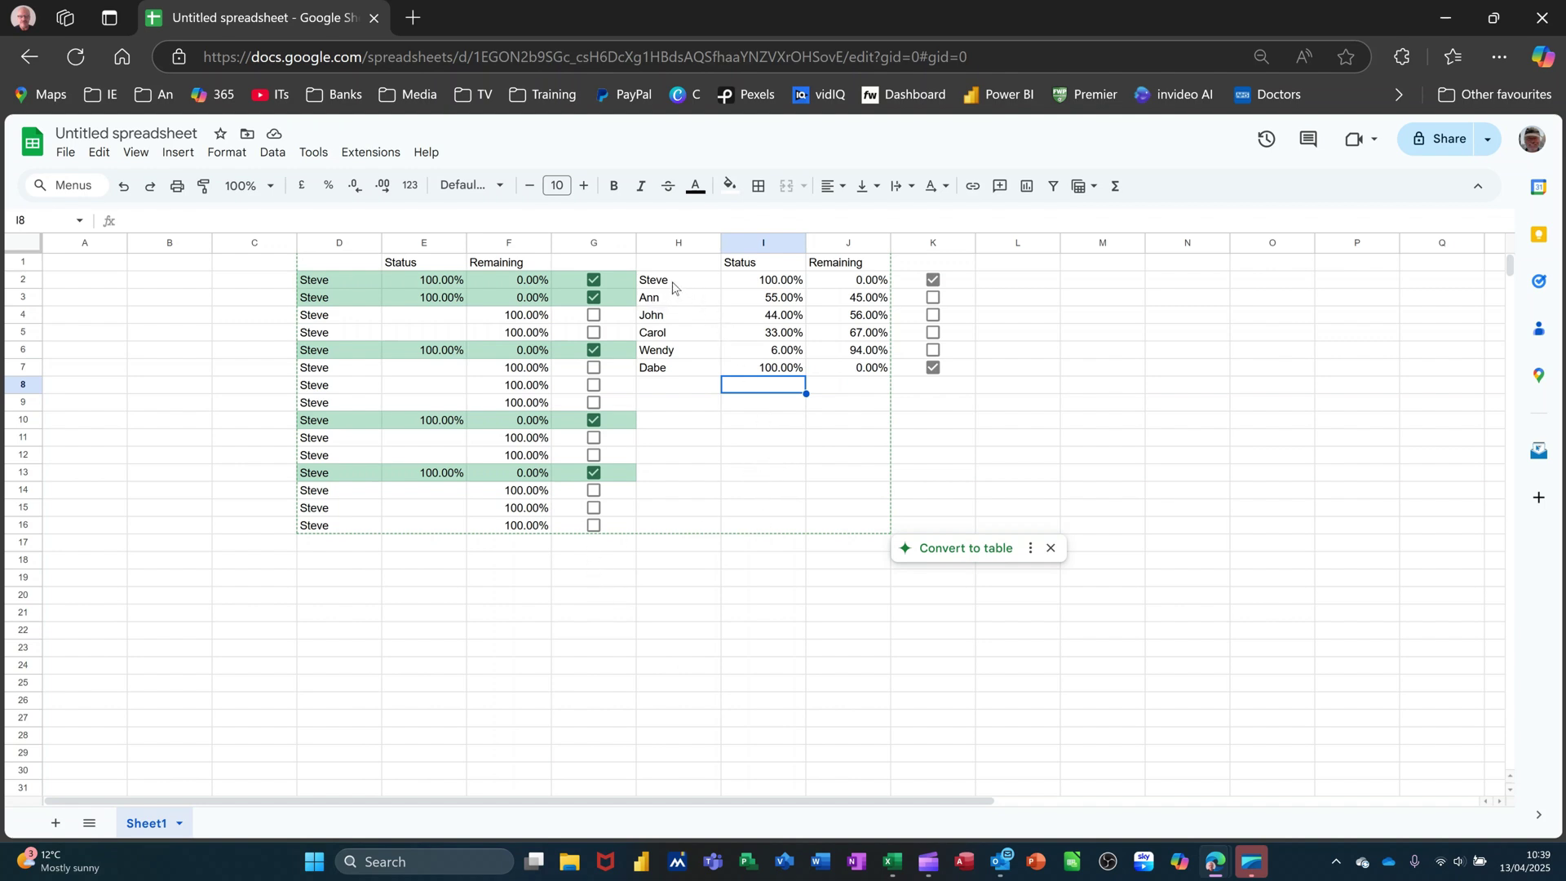
pyautogui.moveTo(673, 285); pyautogui.dragTo(917, 377)
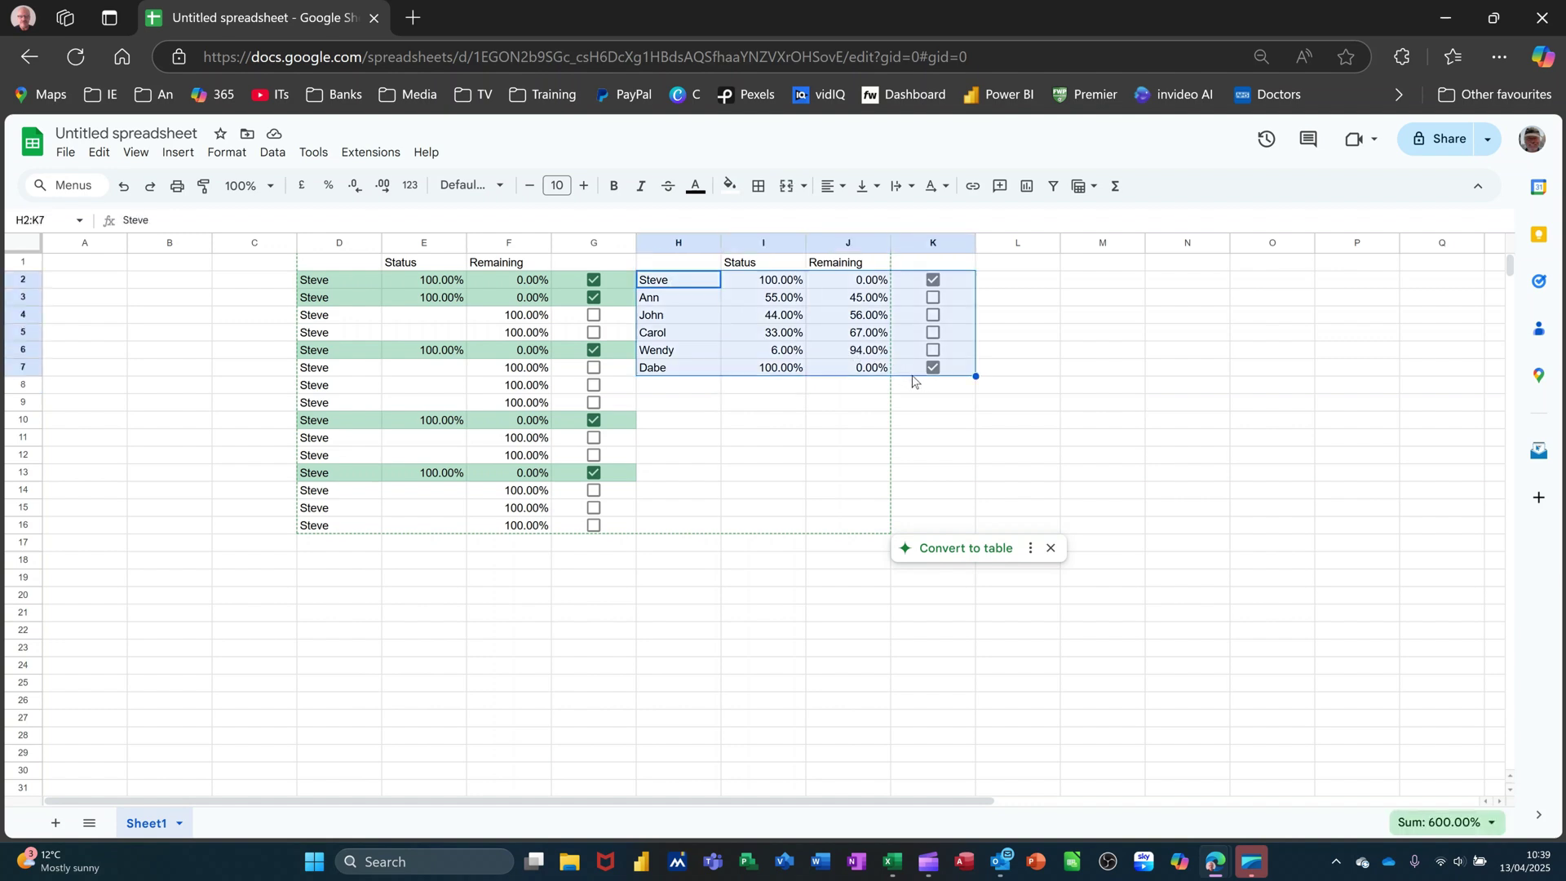
# Create a conditional formatting rule on H2:K7 with a red fill colour.
pyautogui.click(229, 152)
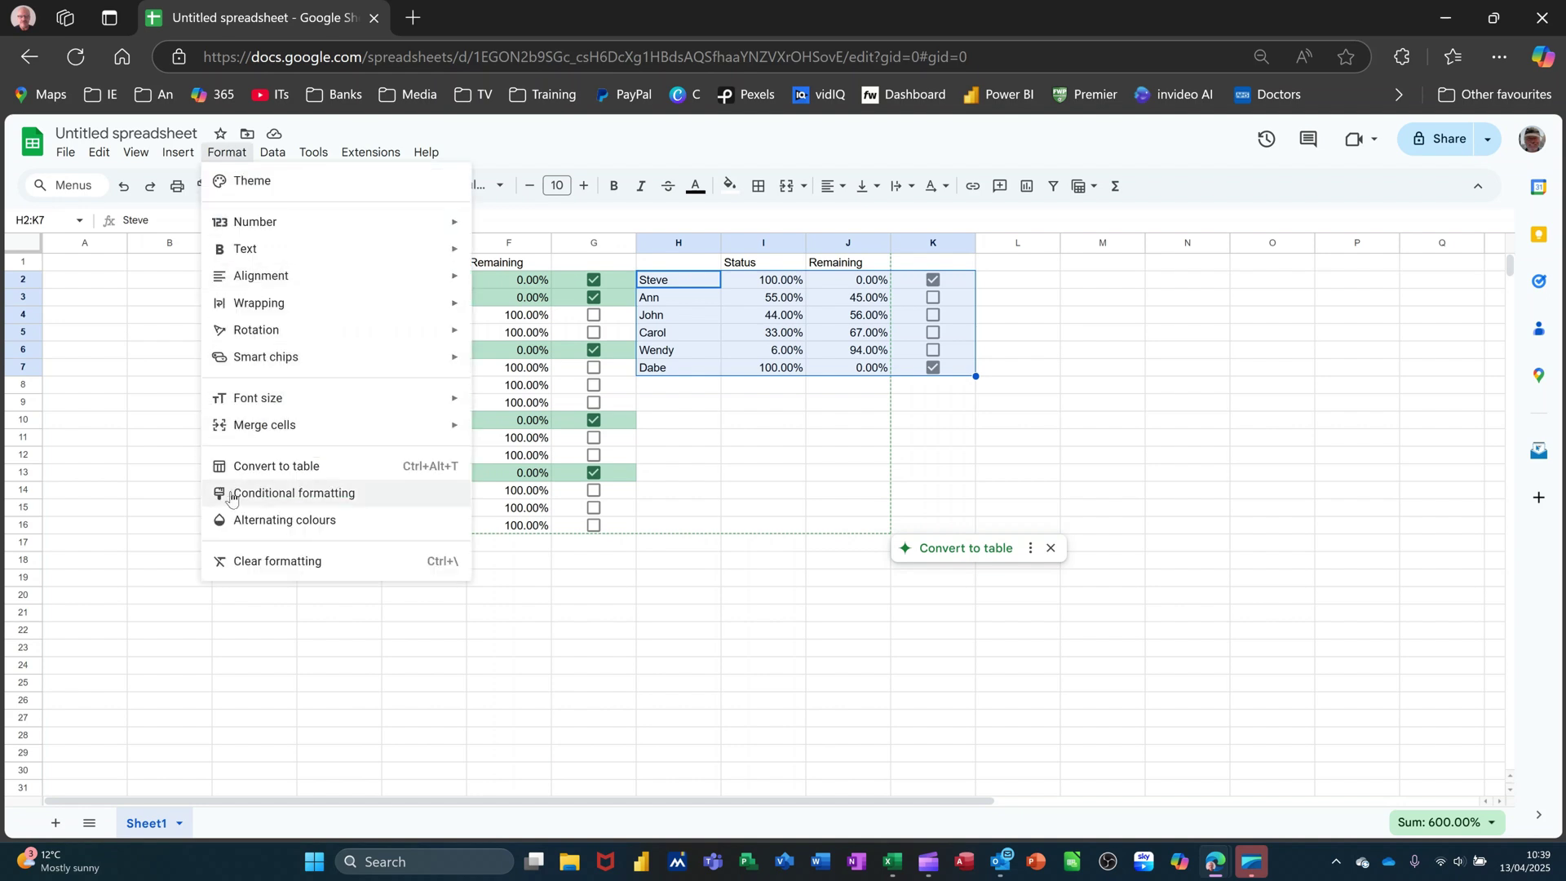
pyautogui.click(306, 495)
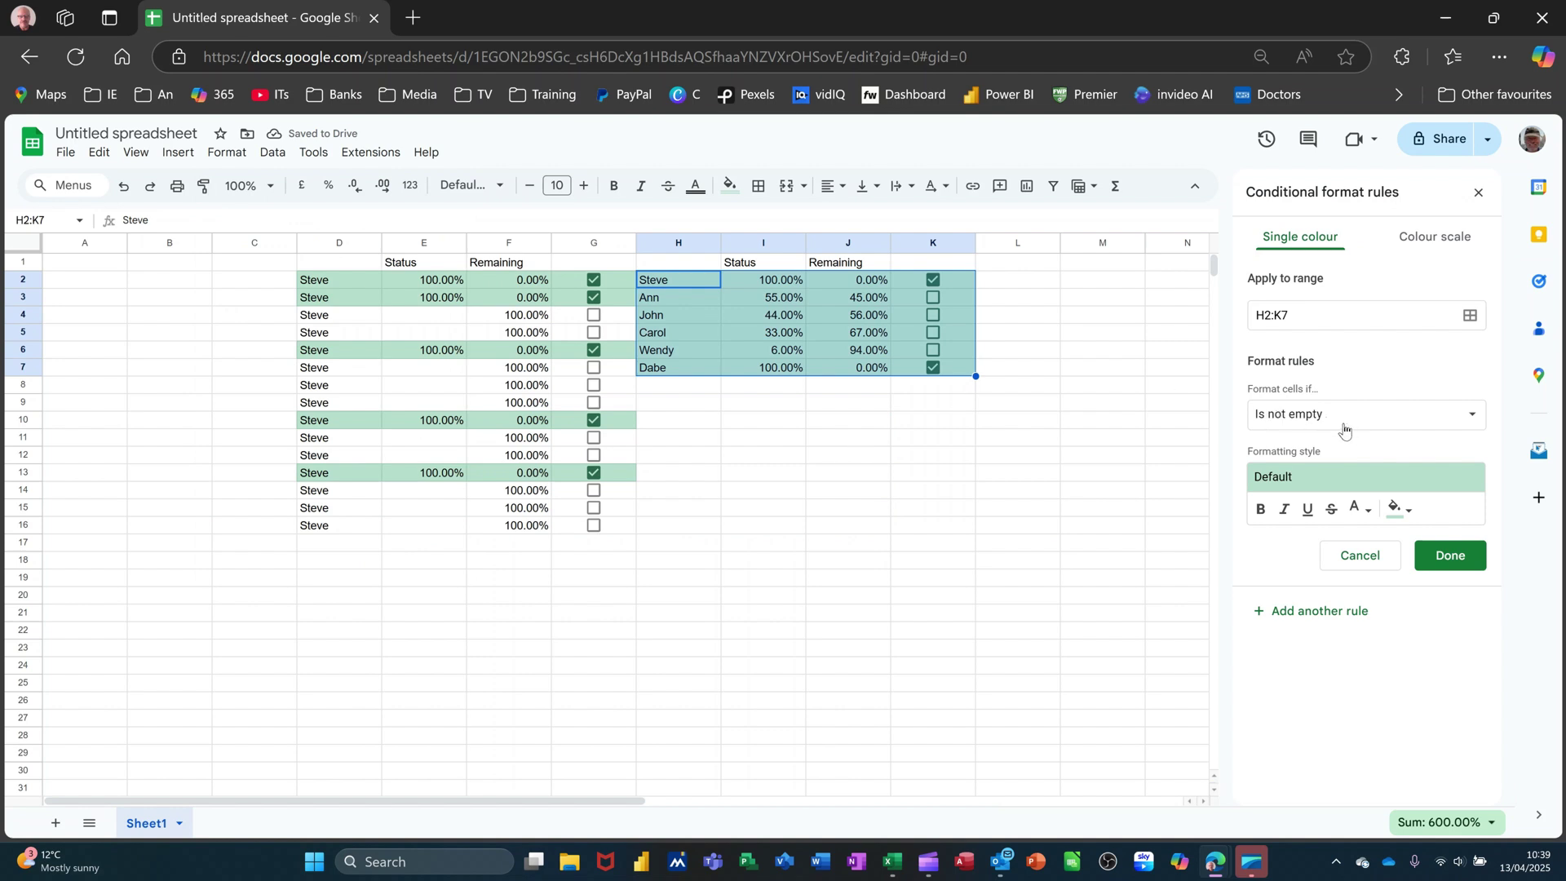
pyautogui.click(1408, 514)
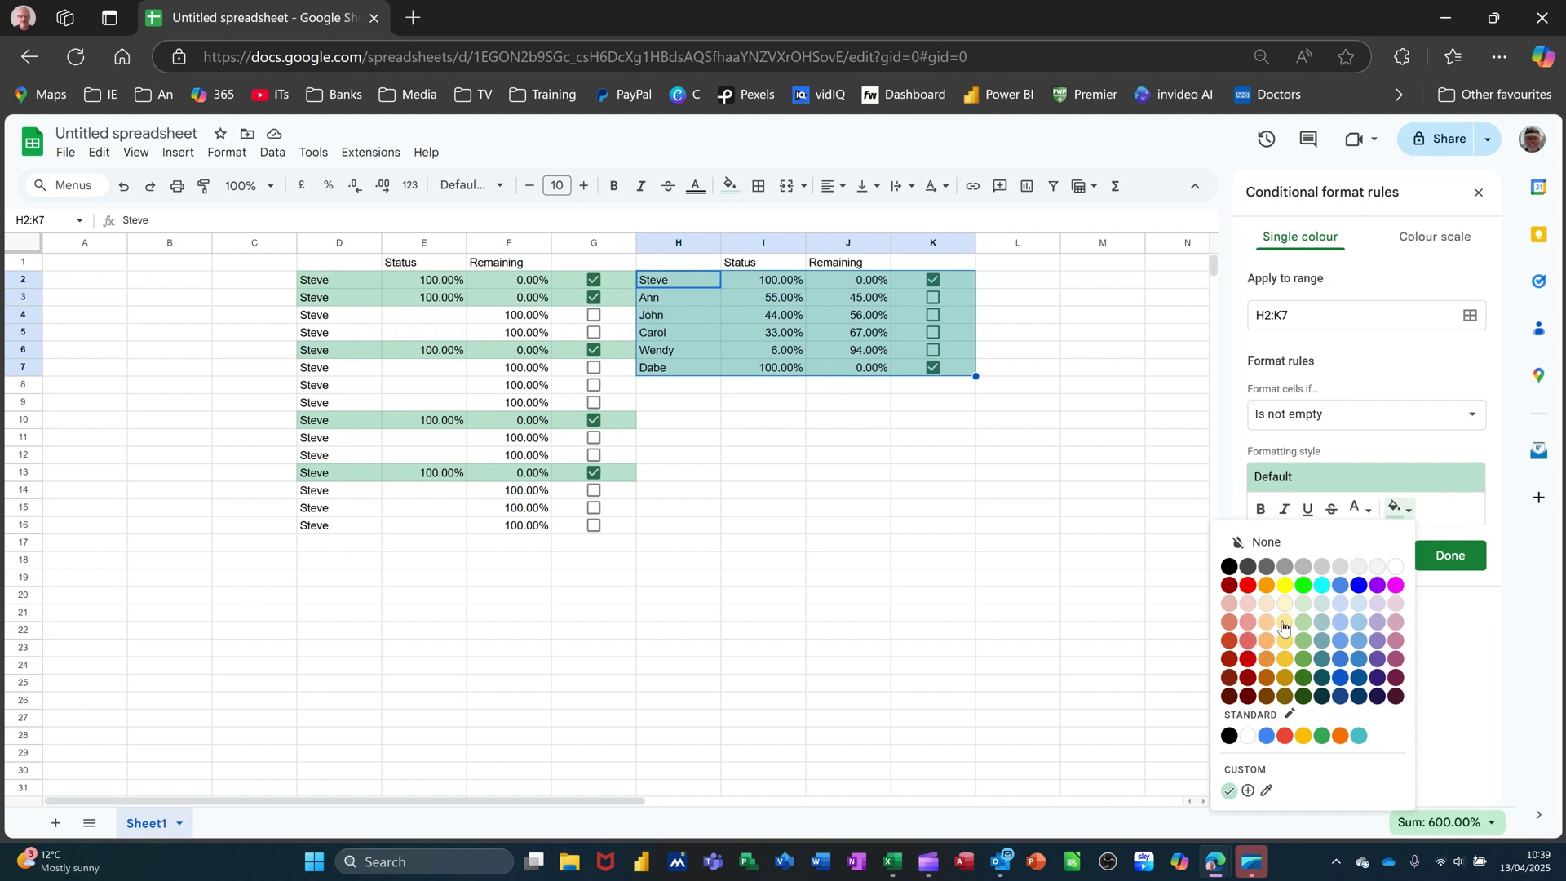
pyautogui.click(1283, 624)
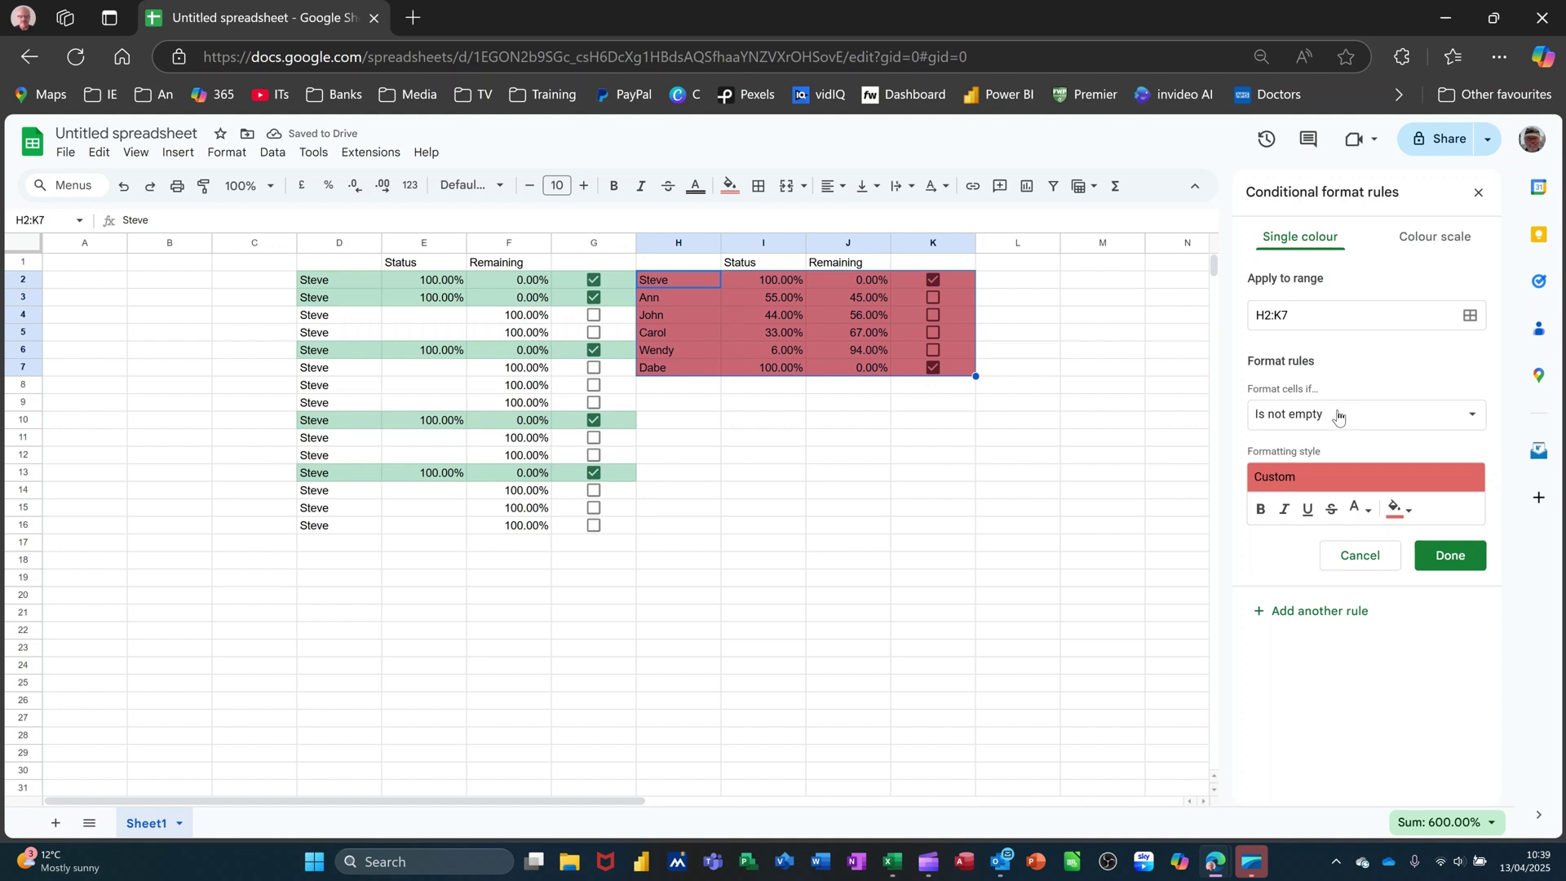
pyautogui.click(1339, 416)
pyautogui.scroll(-2, 1322, 456)
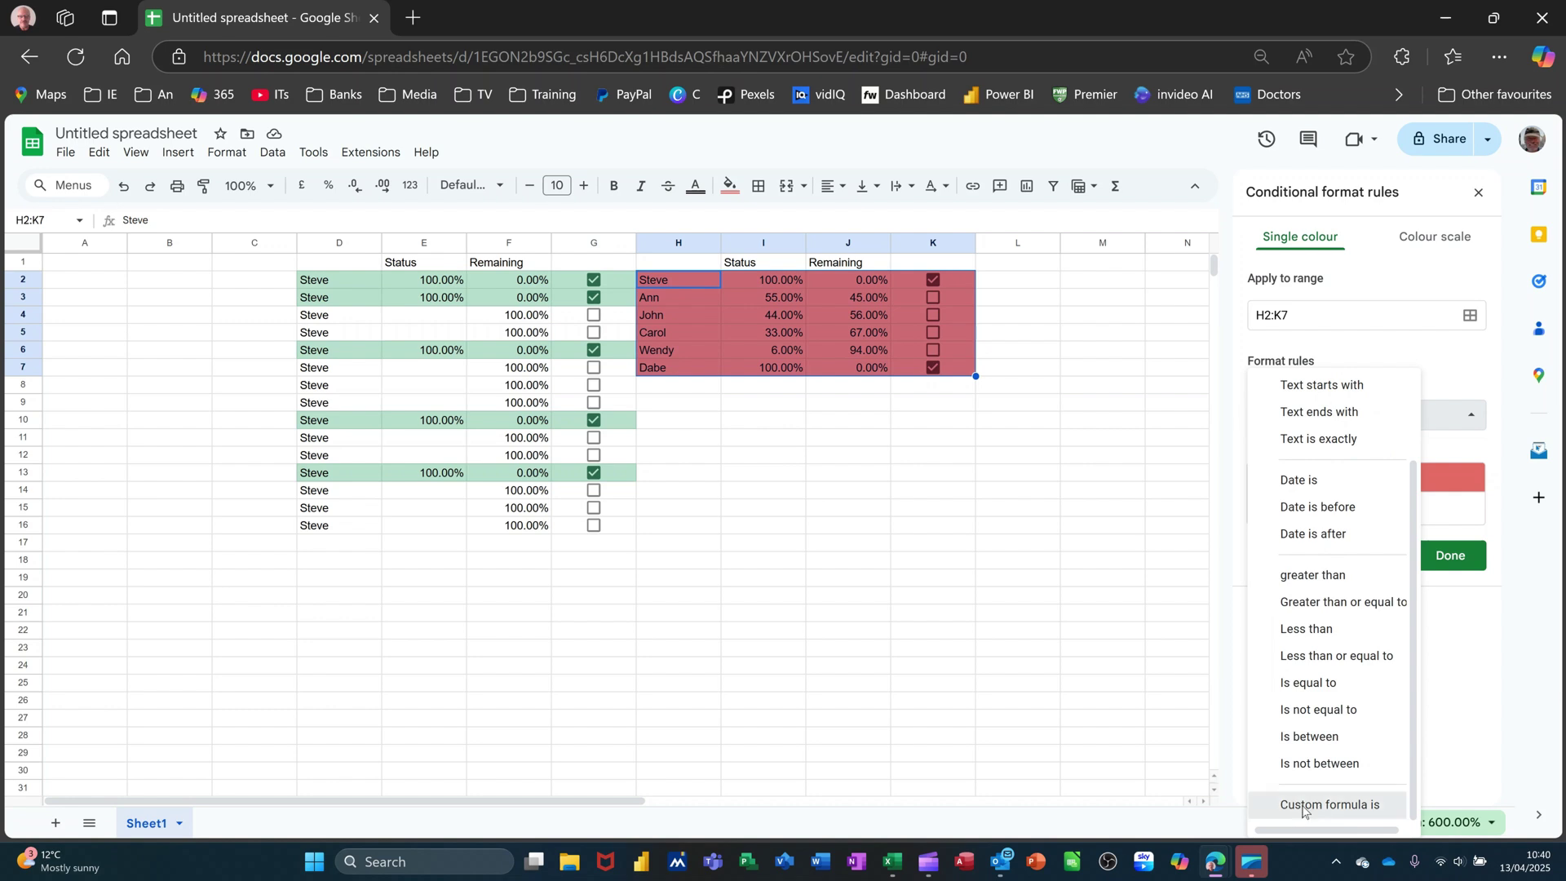
# Set the rule's custom formula to =$K2=True and save it.
pyautogui.click(1303, 808)
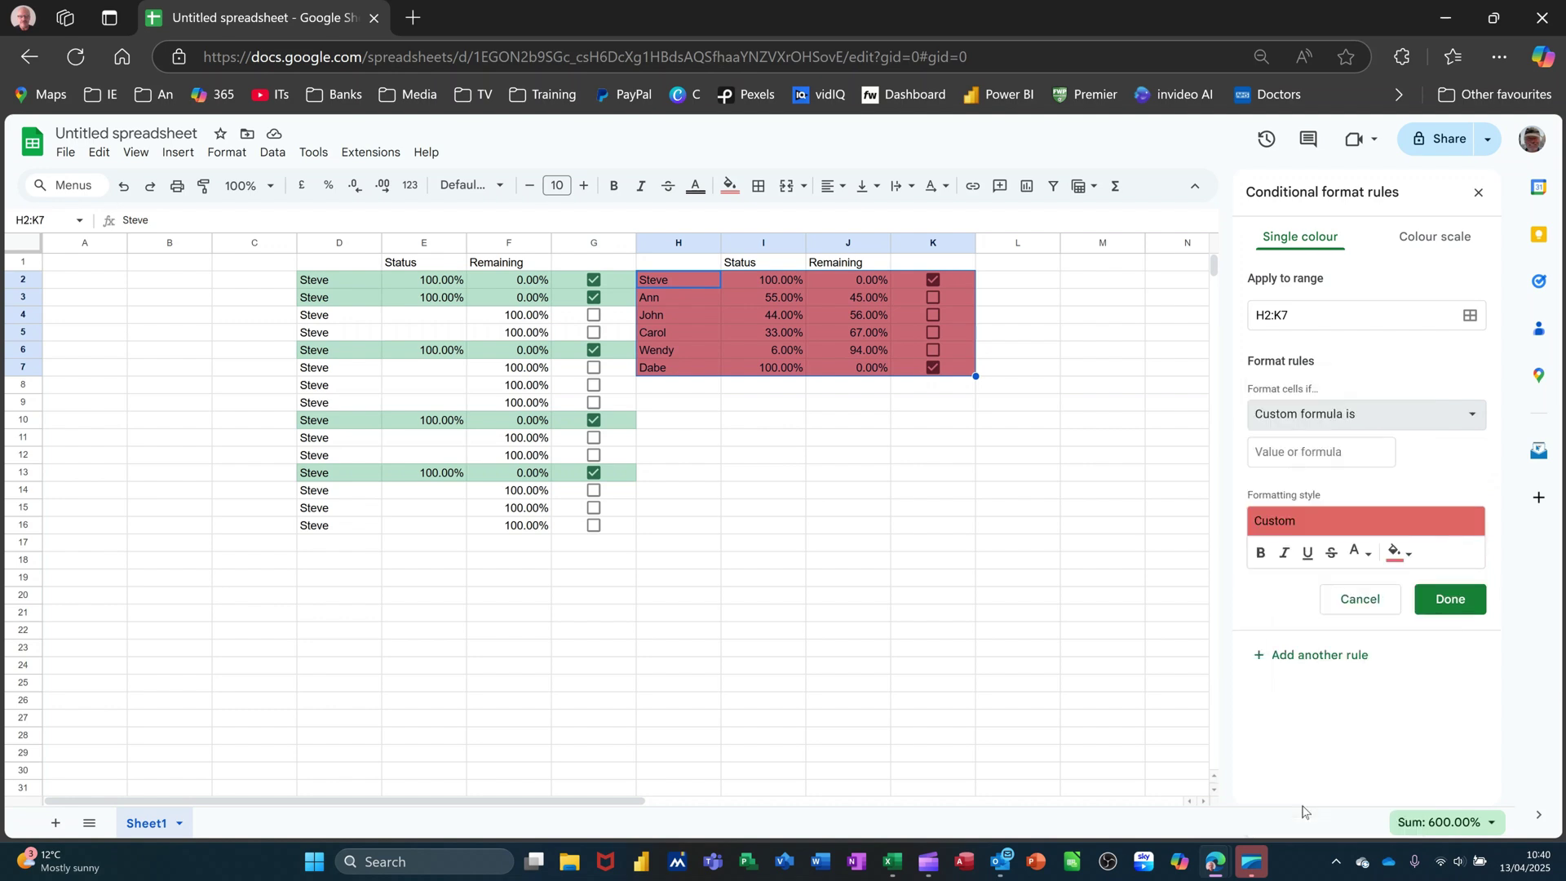
pyautogui.click(1283, 461)
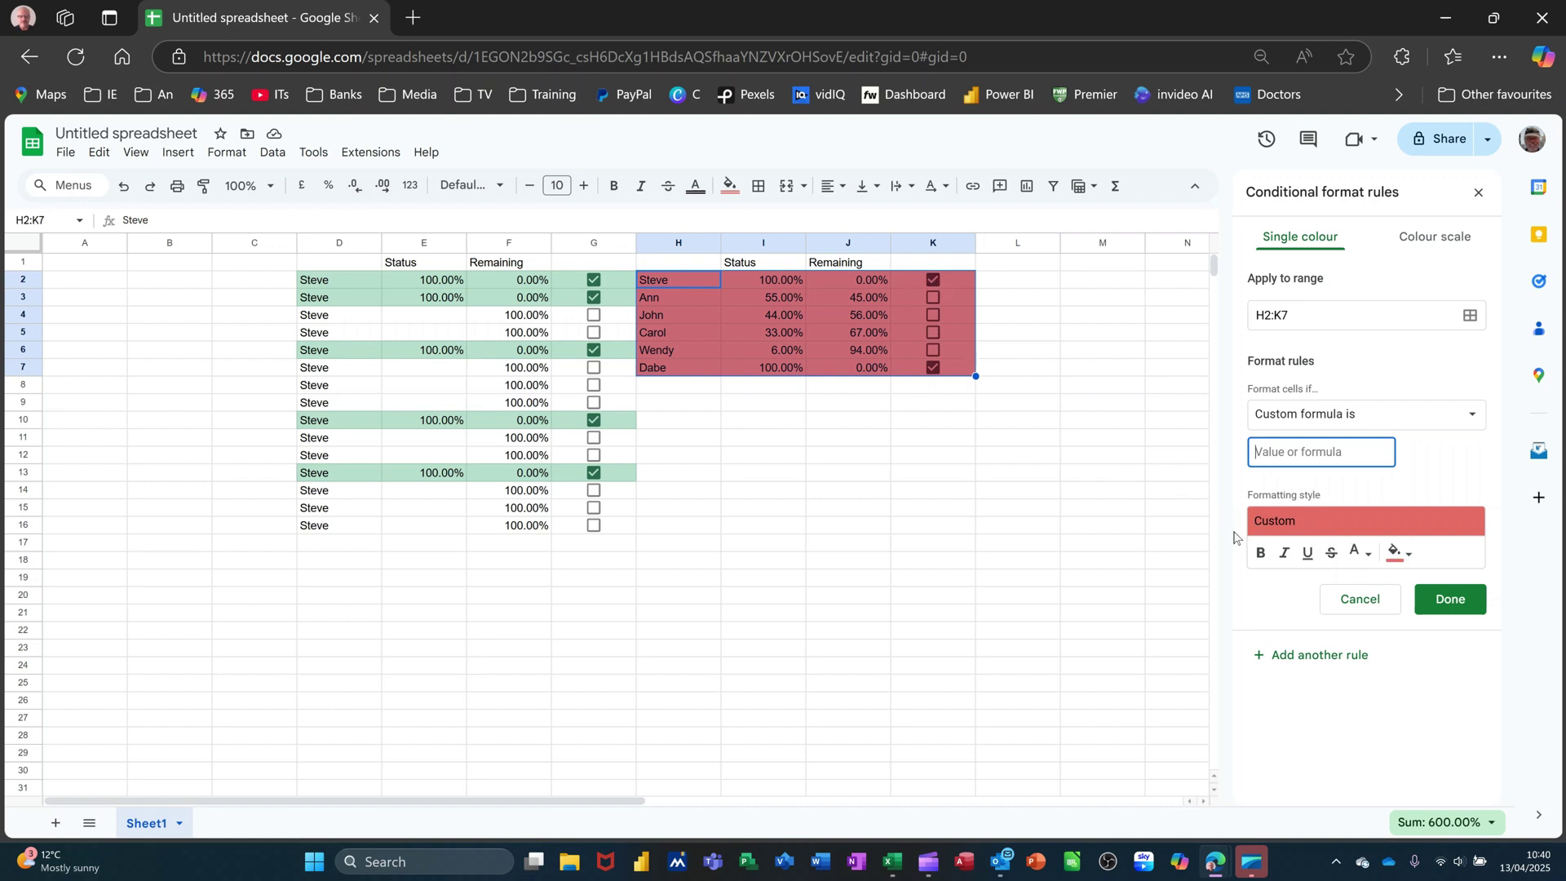
pyautogui.write('=')
pyautogui.write('K2=')
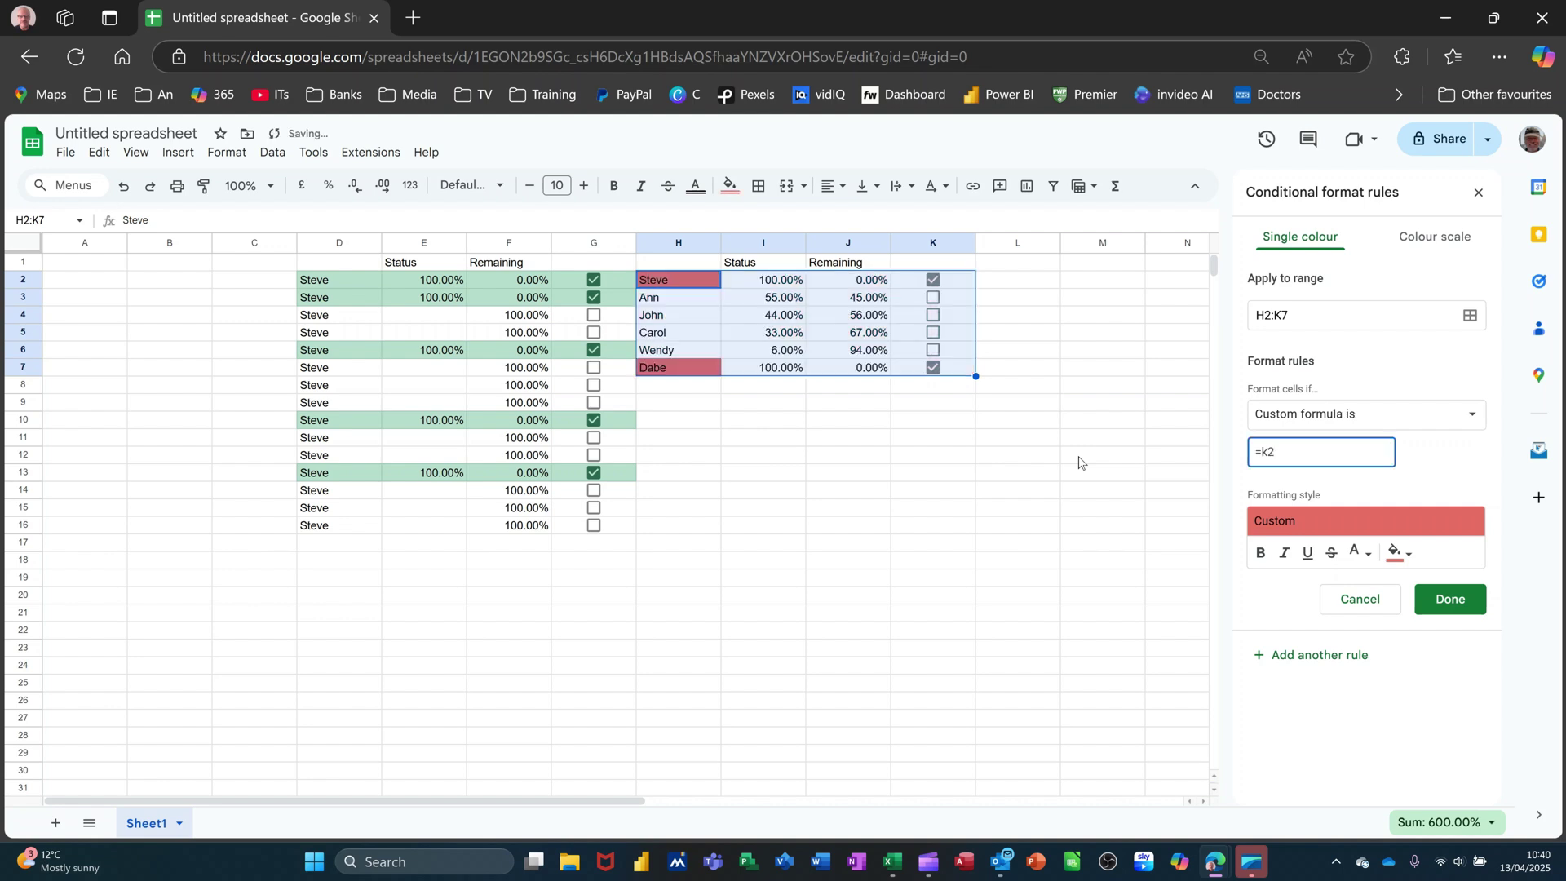
pyautogui.write('Tr')
pyautogui.write('ue')
pyautogui.click(1267, 457)
pyautogui.write('$')
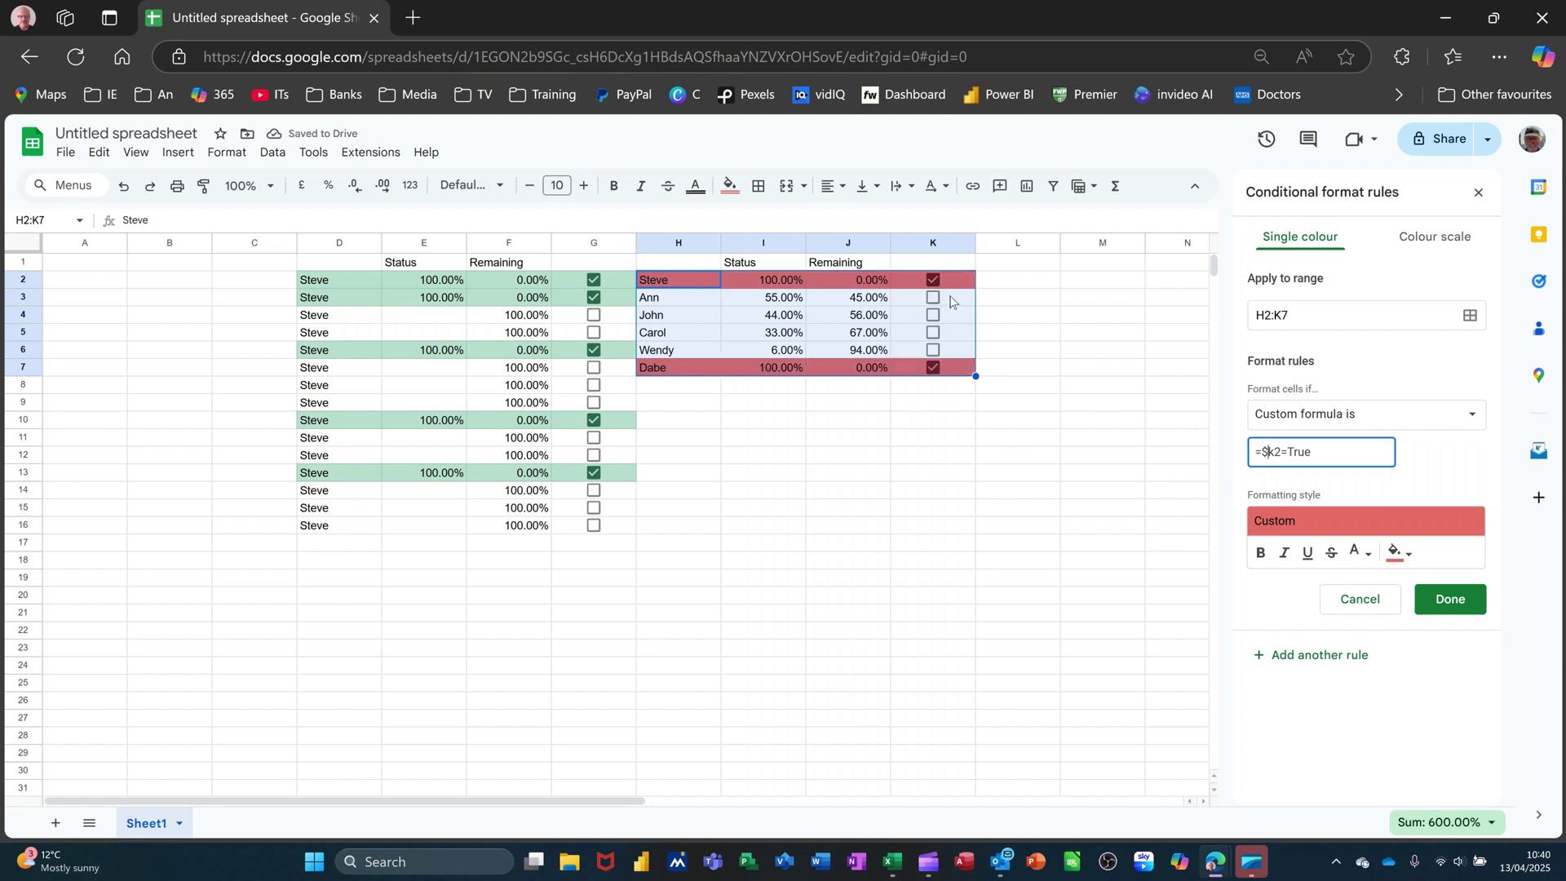
pyautogui.click(1452, 605)
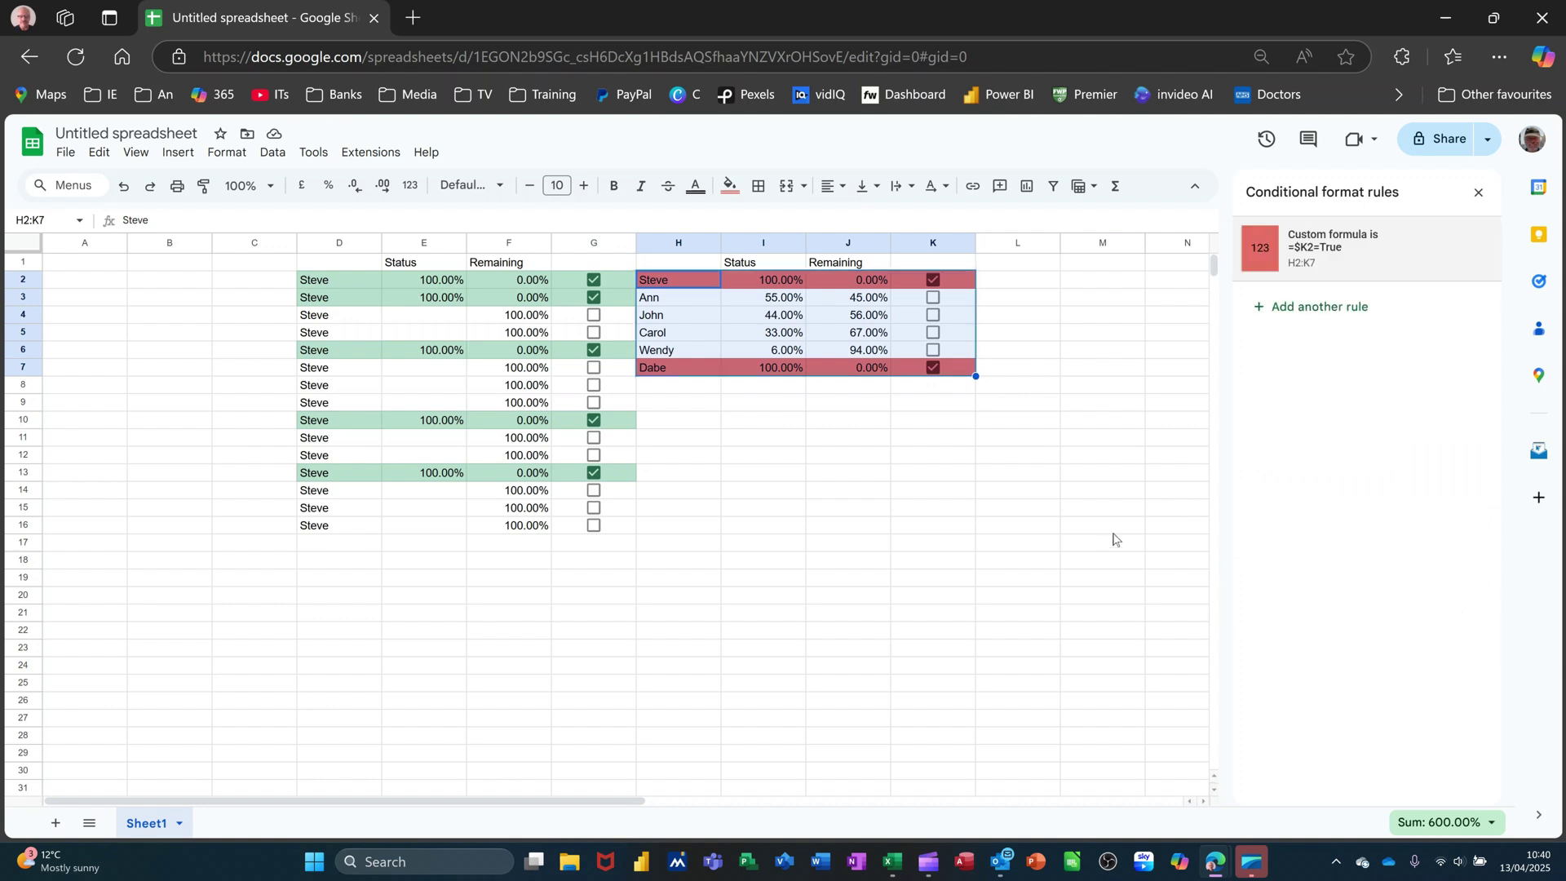
# Enter 100% as John's Status in cell I4.
pyautogui.click(767, 320)
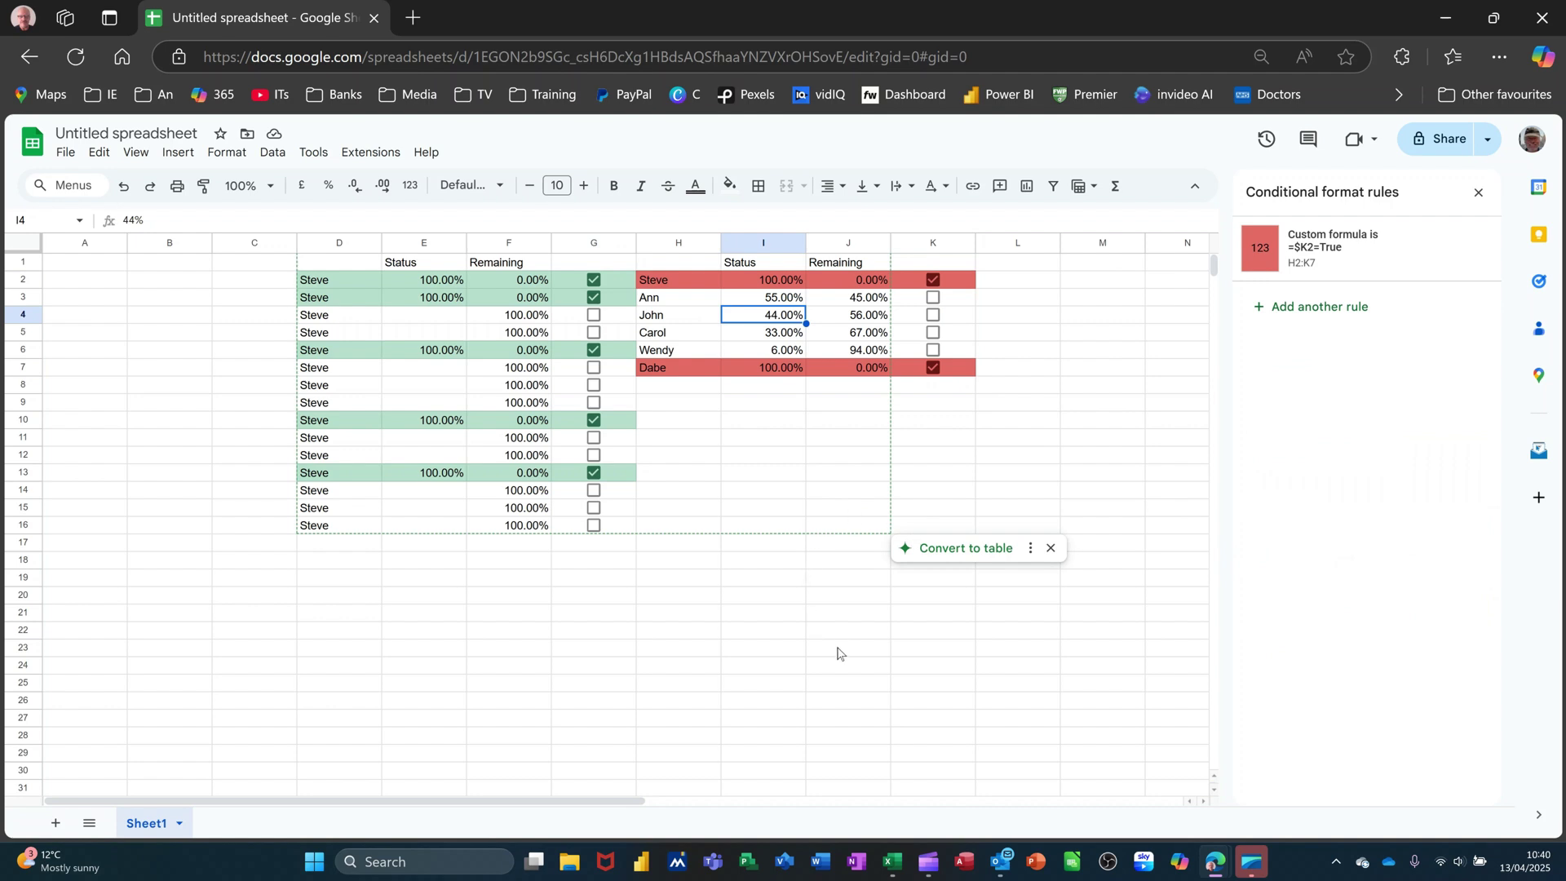
pyautogui.write('100')
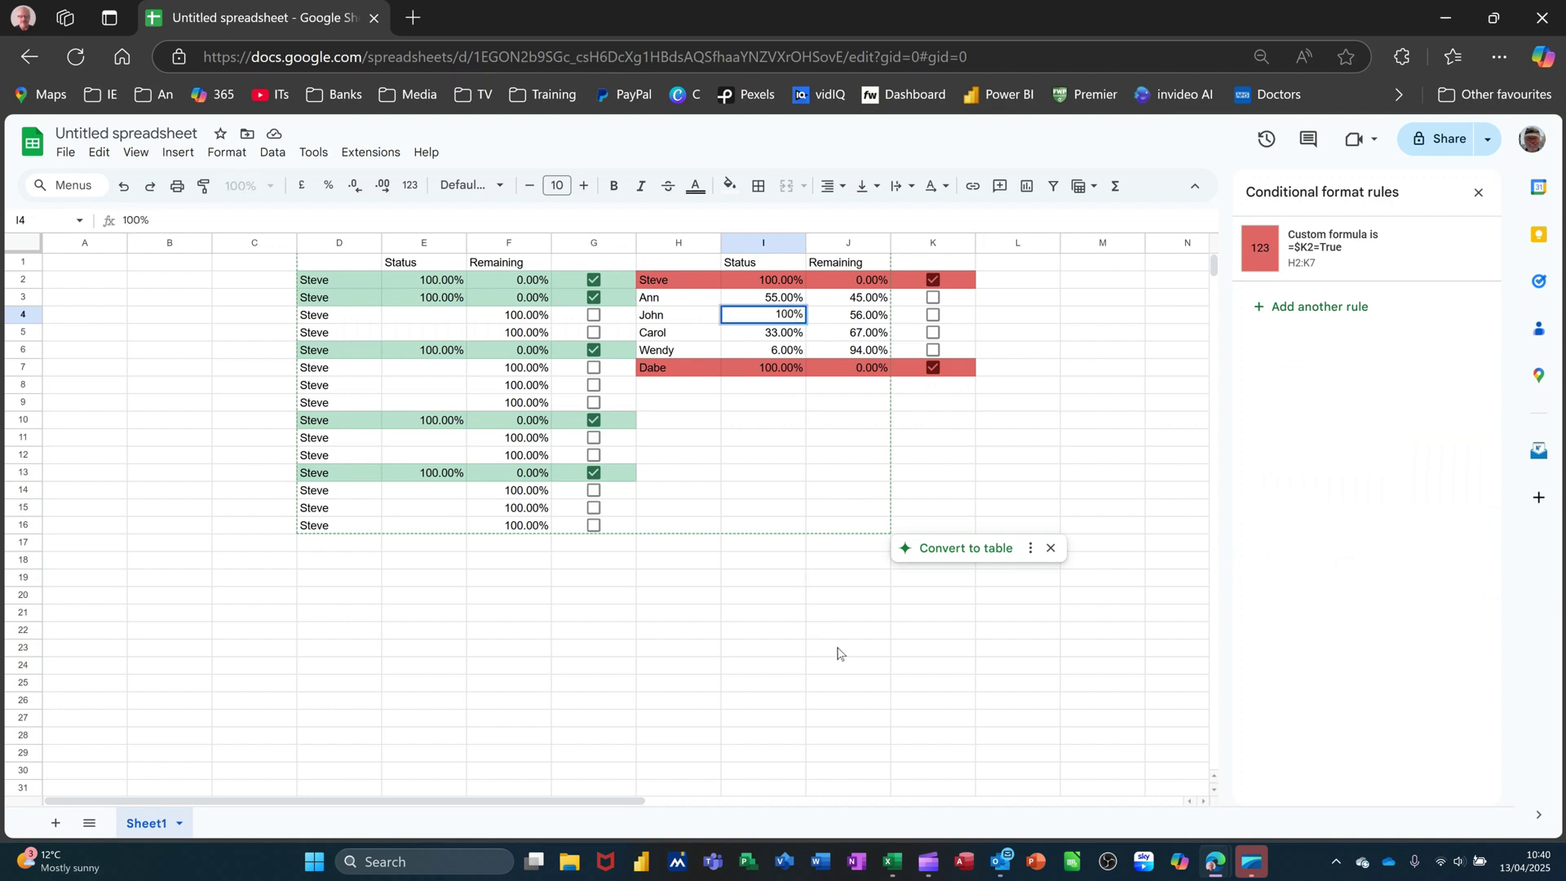
pyautogui.press('Return')
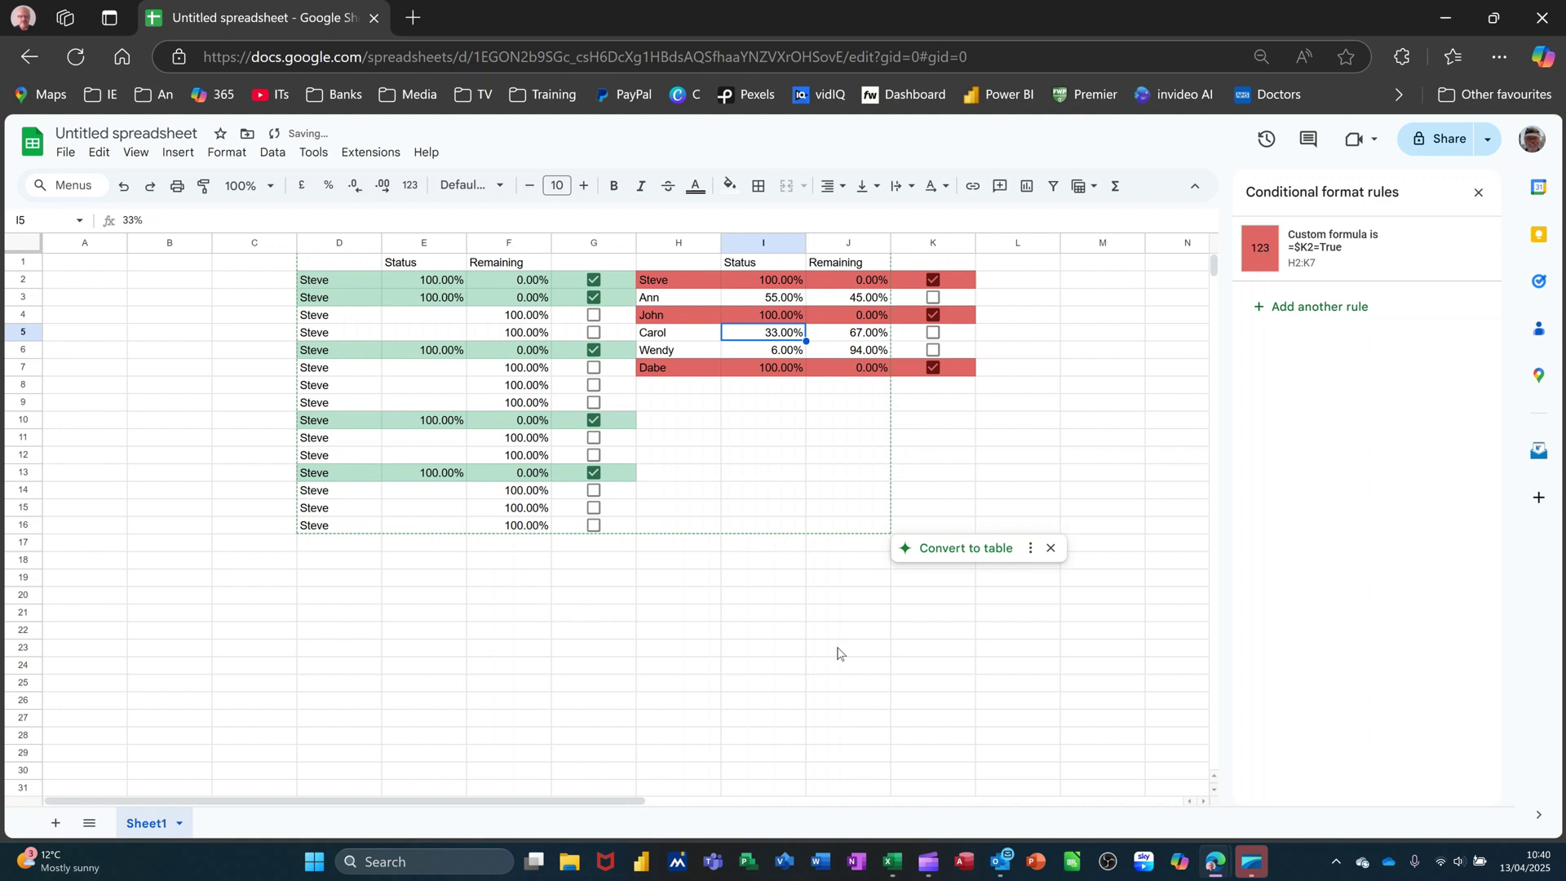